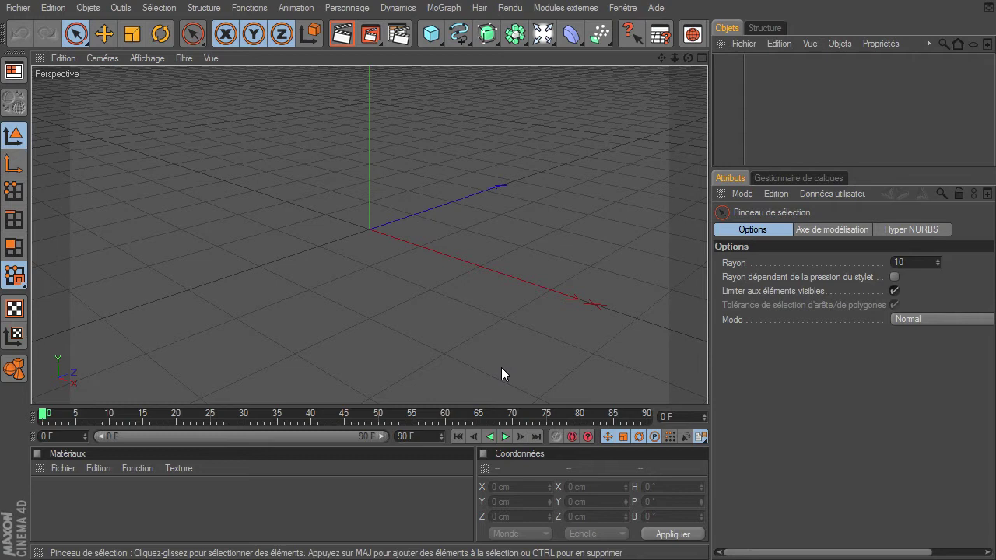
# Step: Add a cube and stretch it along X to 886.959 cm
pyautogui.moveTo(431, 34); pyautogui.dragTo(466, 55)
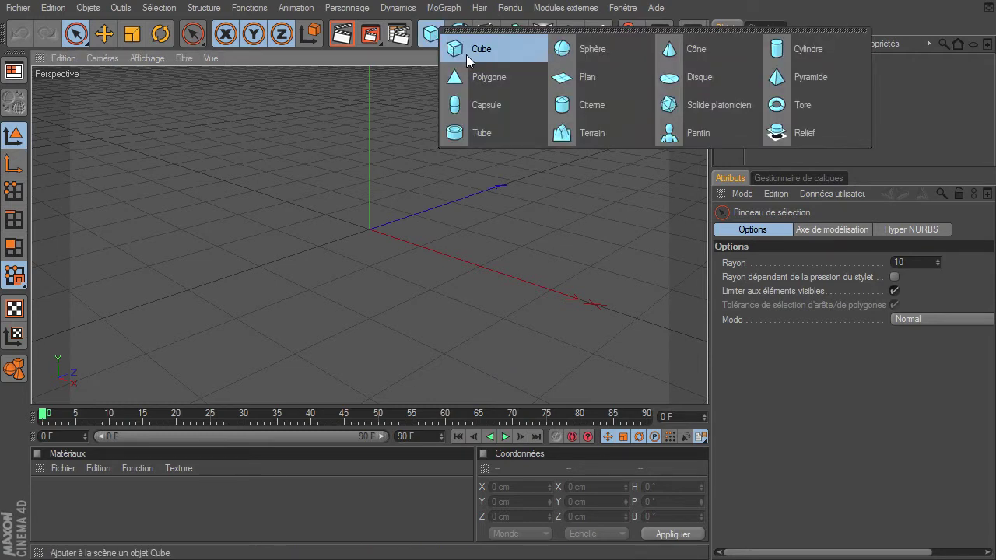
pyautogui.click(497, 52)
pyautogui.moveTo(427, 257); pyautogui.dragTo(707, 385)
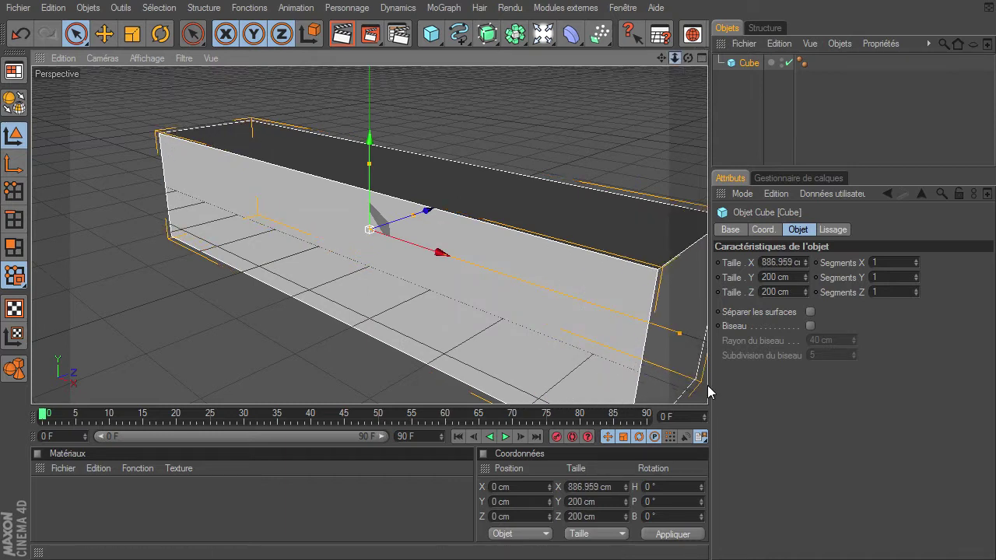
pyautogui.scroll(-3, 708, 385)
pyautogui.moveTo(688, 58); pyautogui.dragTo(708, 385)
# Step: Convert the stretched cube into an editable polygon object and check it from new angles
pyautogui.click(14, 102)
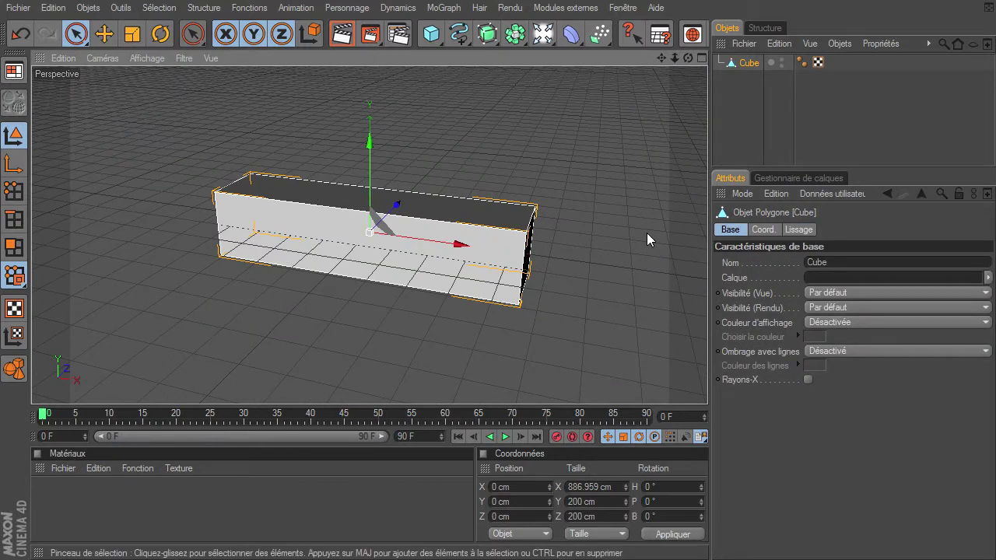
pyautogui.moveTo(691, 60); pyautogui.dragTo(583, 235)
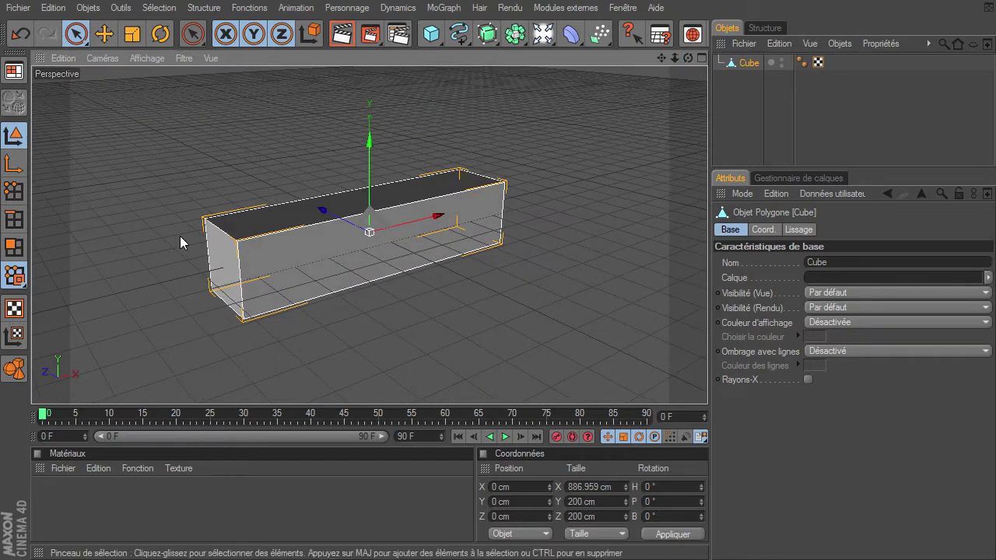
pyautogui.moveTo(689, 61); pyautogui.dragTo(450, 144)
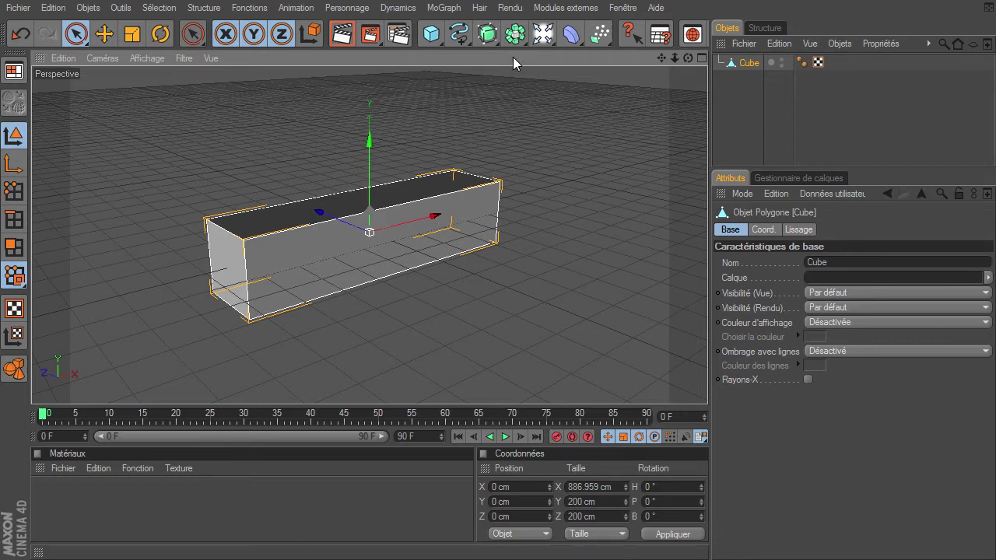
pyautogui.keyDown('alt'); pyautogui.click(487, 34); pyautogui.keyUp('alt')
pyautogui.click(758, 79)
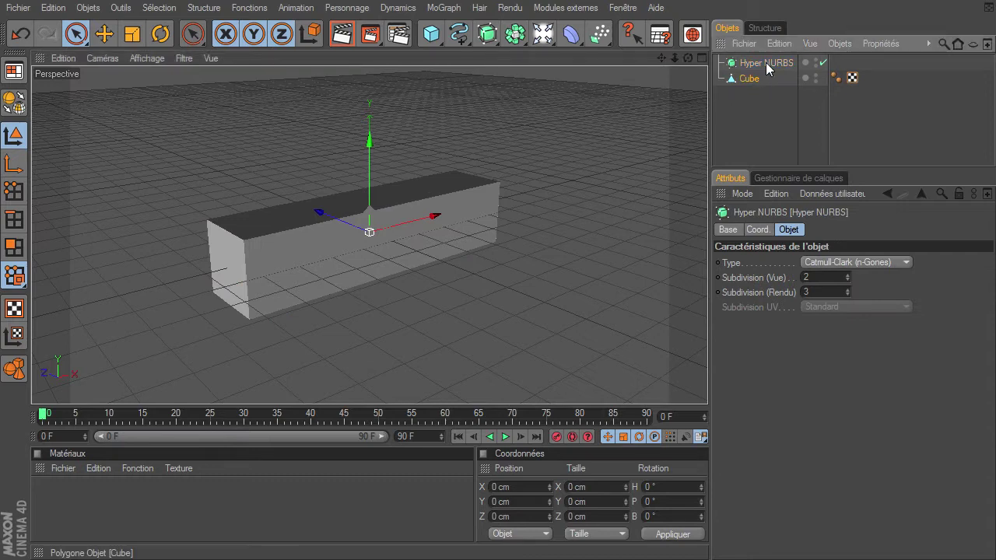
pyautogui.click(771, 121)
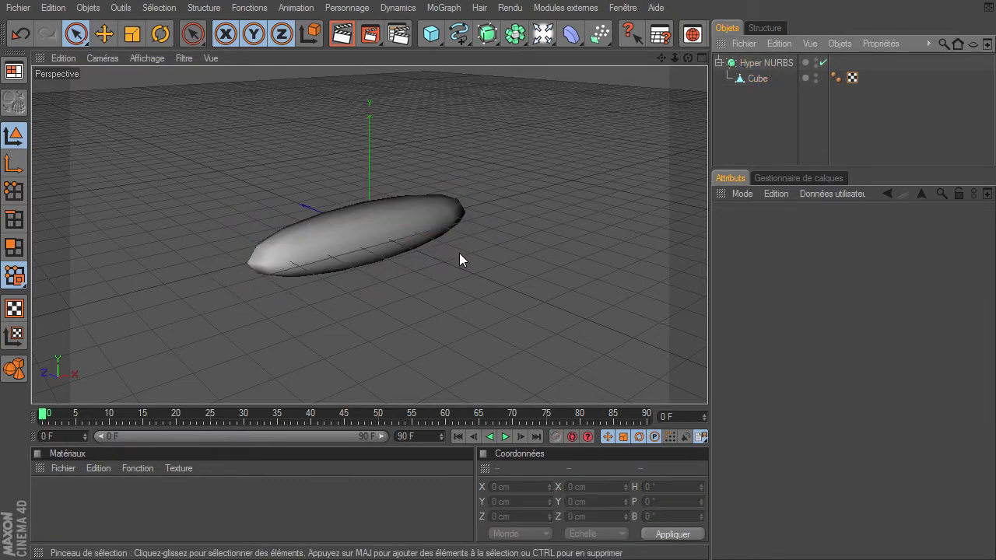
pyautogui.moveTo(689, 58); pyautogui.dragTo(708, 385)
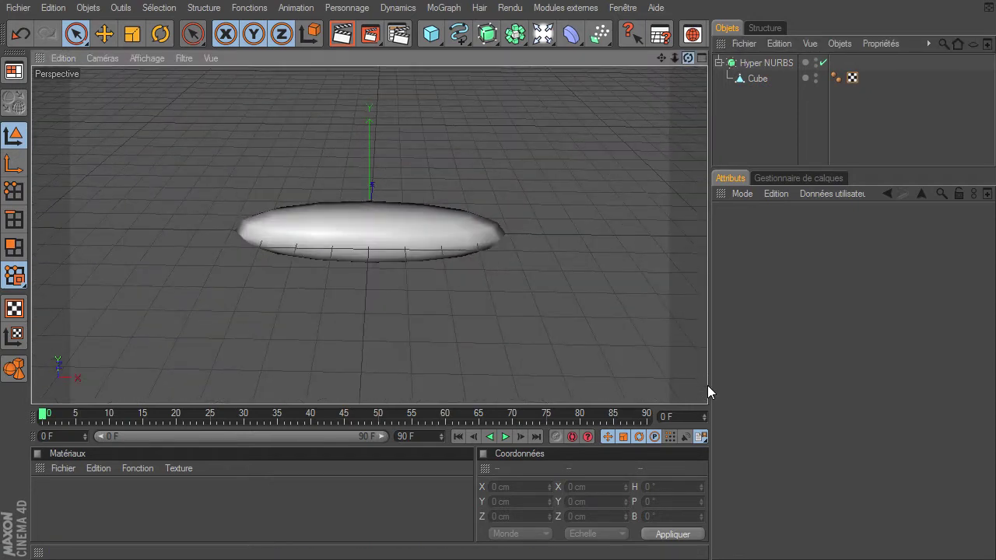
pyautogui.click(823, 63)
pyautogui.click(749, 78)
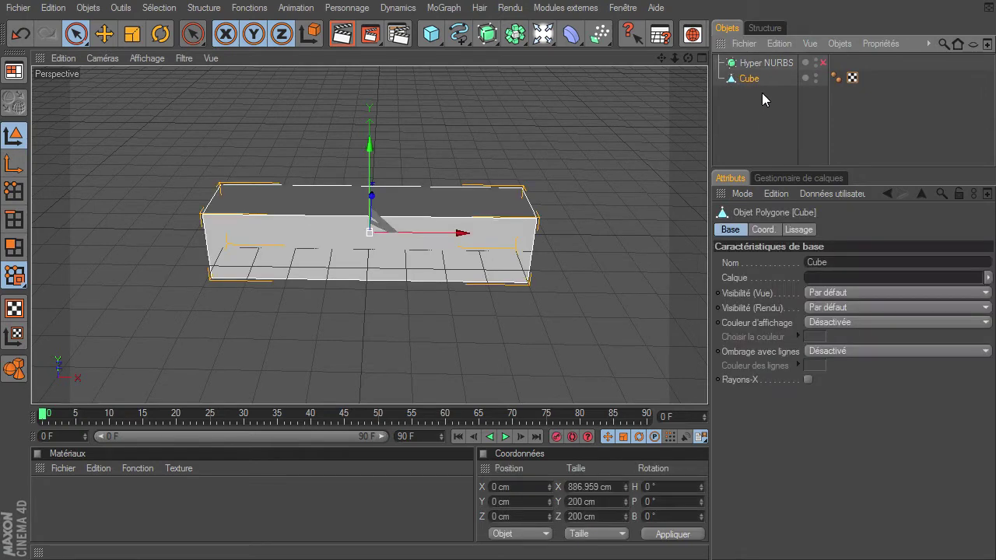
pyautogui.click(766, 64)
pyautogui.press('Delete')
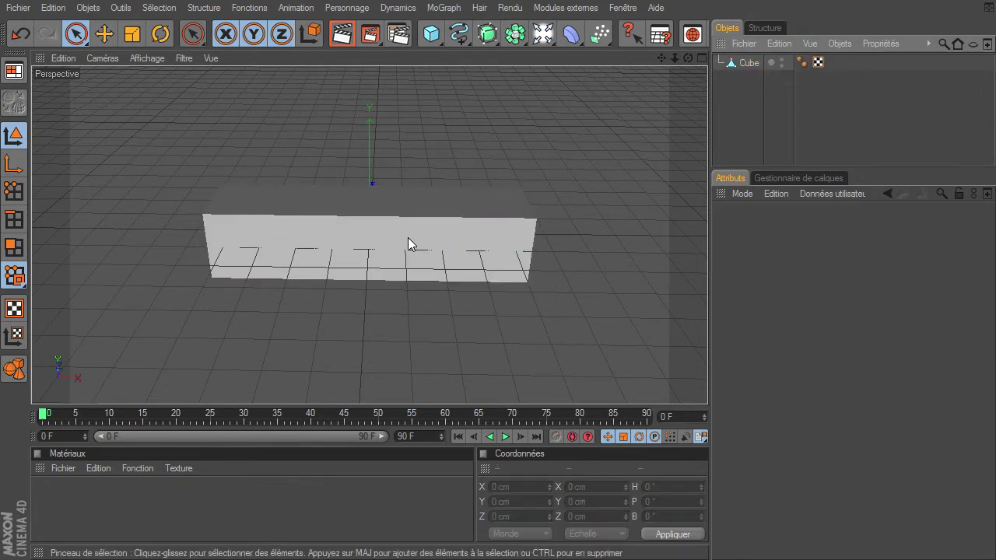
pyautogui.keyDown('alt'); pyautogui.moveTo(708, 385); pyautogui.dragTo(706, 386); pyautogui.keyUp('alt')
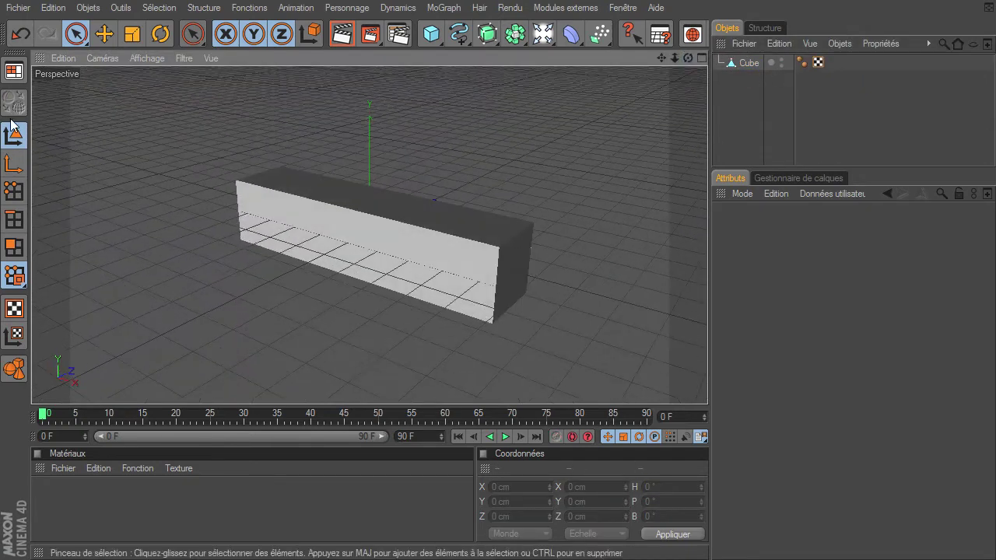
# Step: Put the Cube into Points mode with Live Selection active and show the Structure menu
pyautogui.click(11, 191)
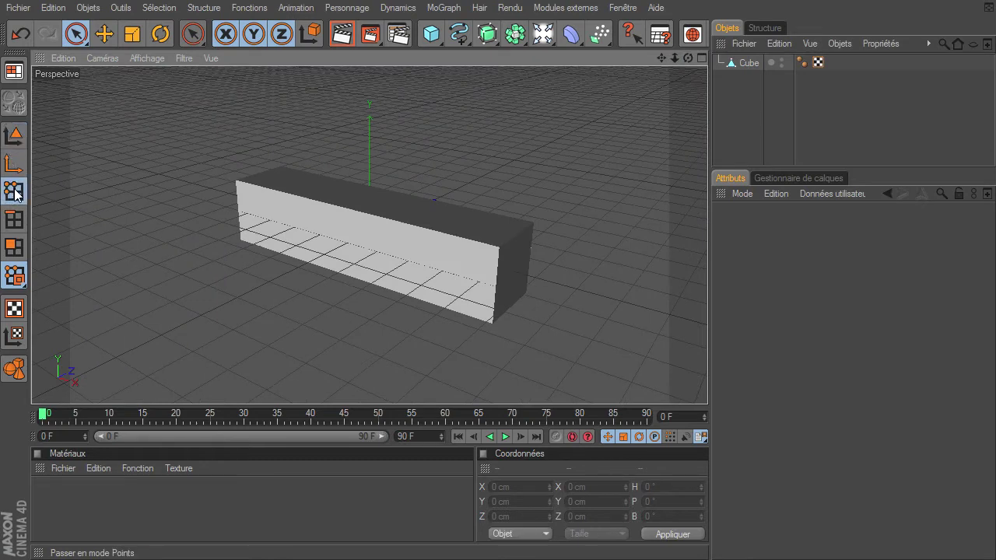
pyautogui.click(748, 63)
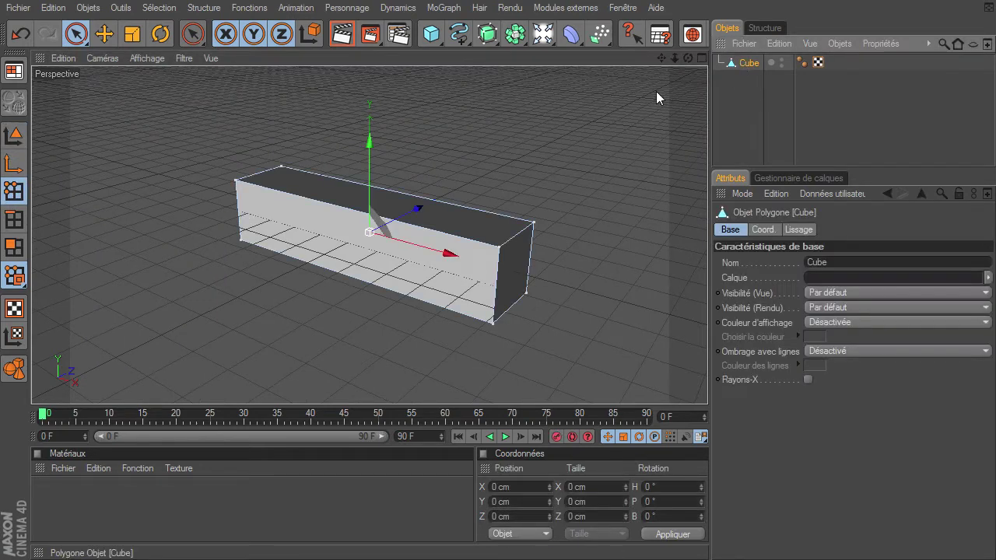
pyautogui.click(76, 35)
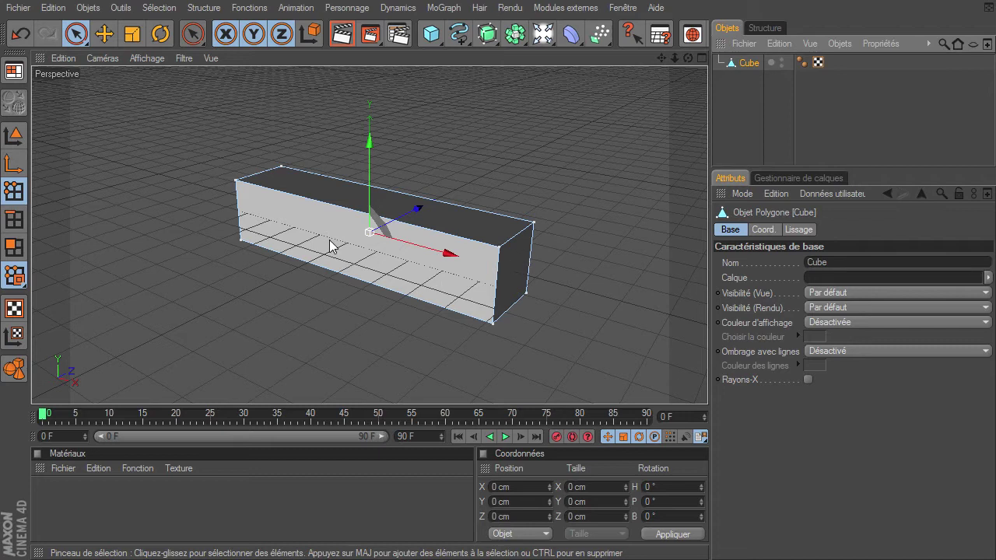
pyautogui.click(210, 8)
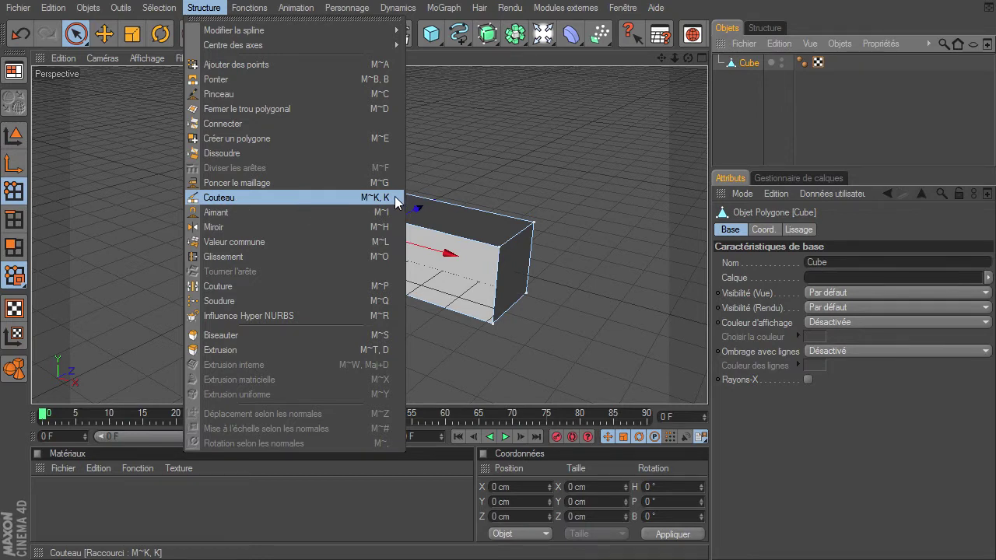
# Step: Take the Couteau knife in Polygons mode and try trial cuts across the box
pyautogui.click(397, 200)
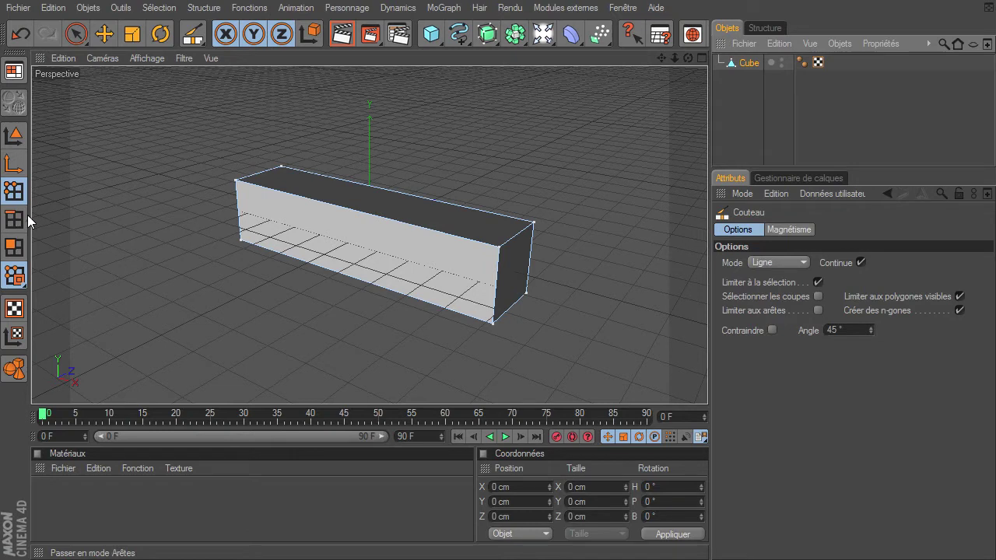
pyautogui.click(15, 249)
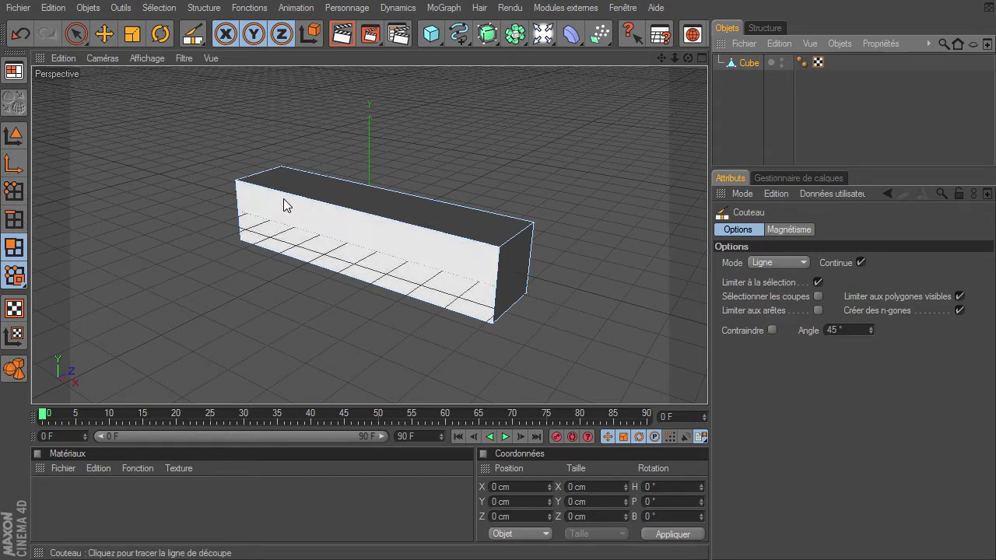
pyautogui.moveTo(688, 57); pyautogui.dragTo(692, 65)
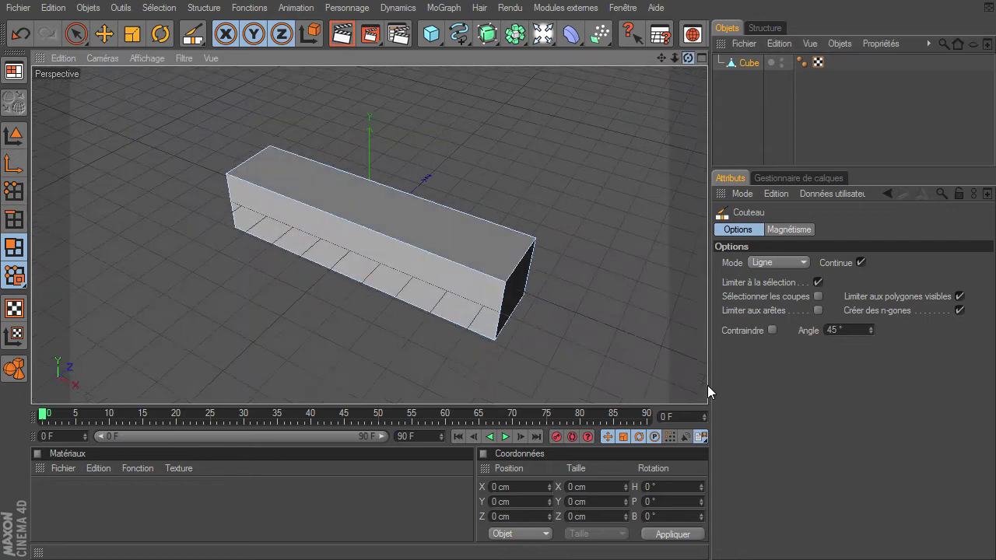
pyautogui.moveTo(449, 149); pyautogui.dragTo(264, 298)
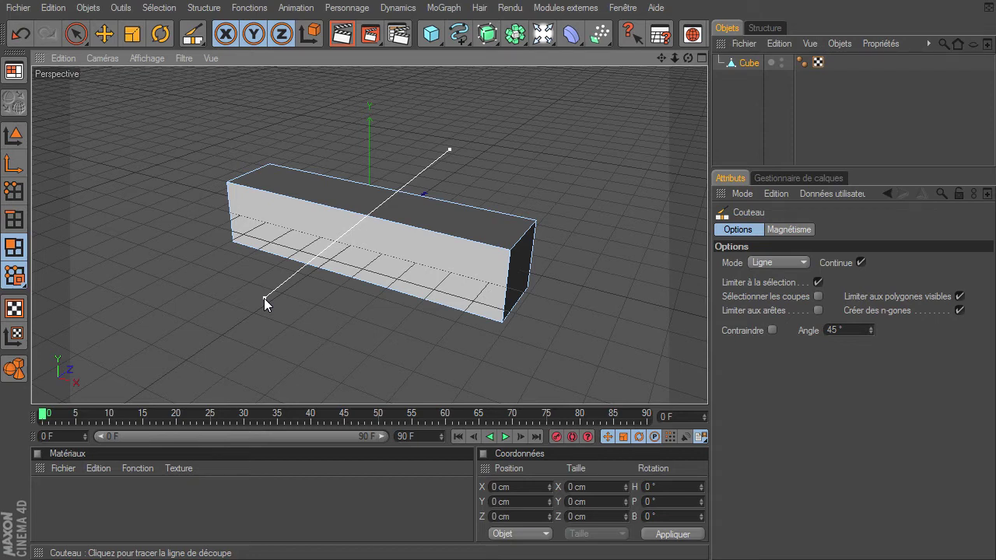
pyautogui.moveTo(264, 298); pyautogui.dragTo(264, 298)
pyautogui.moveTo(386, 204)
pyautogui.mouseDown()
pyautogui.moveTo(355, 241)
pyautogui.moveTo(366, 225)
pyautogui.moveTo(326, 248)
pyautogui.mouseUp()
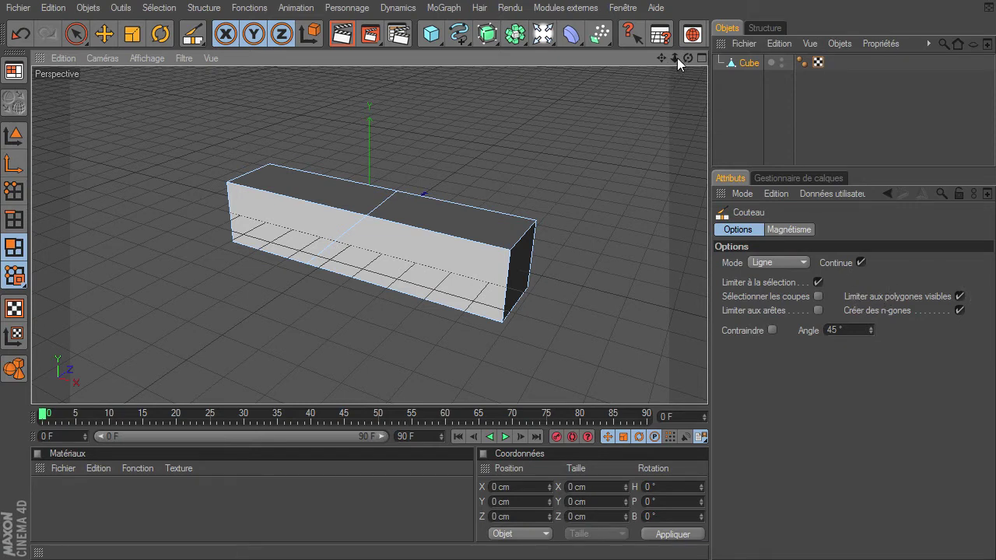
pyautogui.keyDown('alt'); pyautogui.moveTo(707, 385); pyautogui.dragTo(360, 239); pyautogui.keyUp('alt')
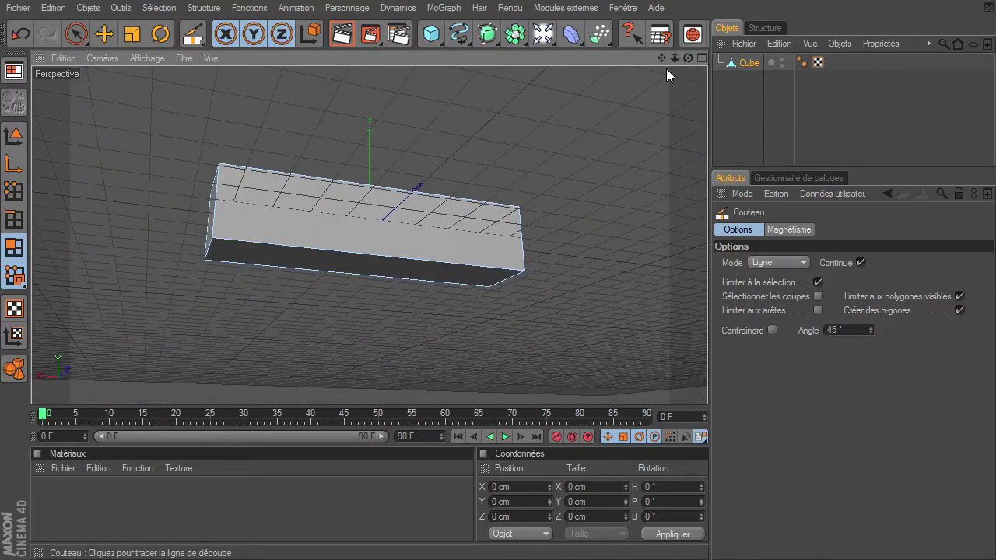
pyautogui.keyDown('alt'); pyautogui.moveTo(707, 386); pyautogui.dragTo(708, 386); pyautogui.keyUp('alt')
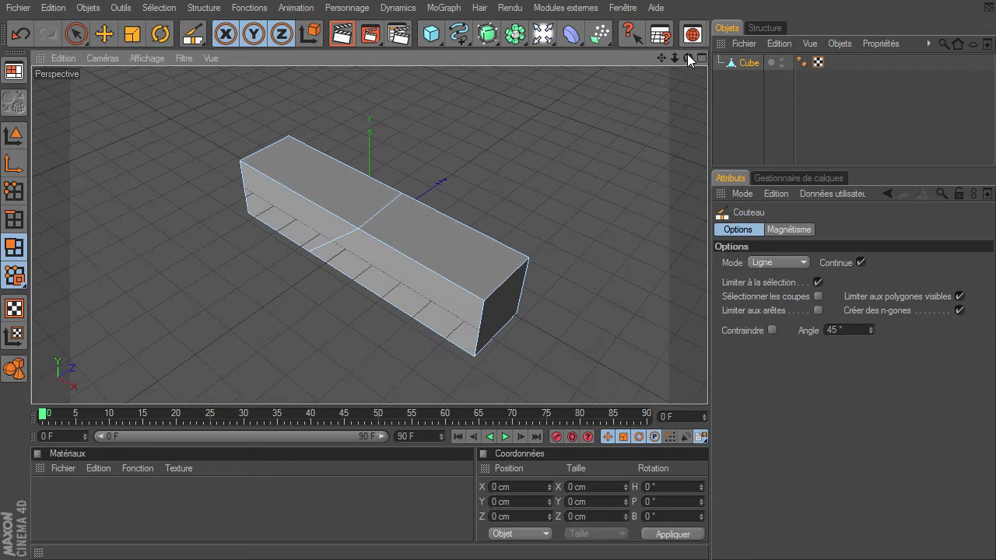
# Step: Turn off Limiter aux polygones visibles, test a cut through the box, and undo it
pyautogui.click(960, 298)
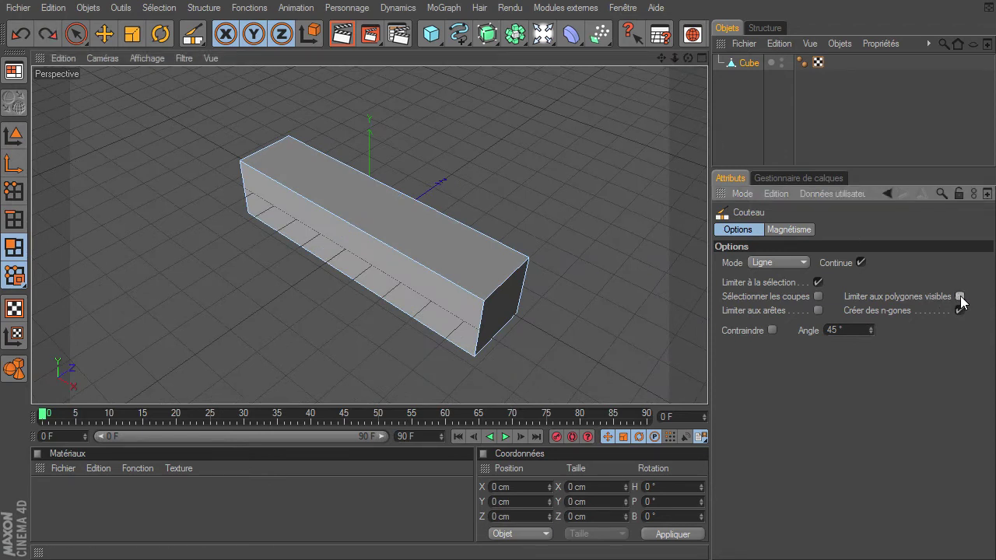
pyautogui.moveTo(407, 151); pyautogui.dragTo(267, 303)
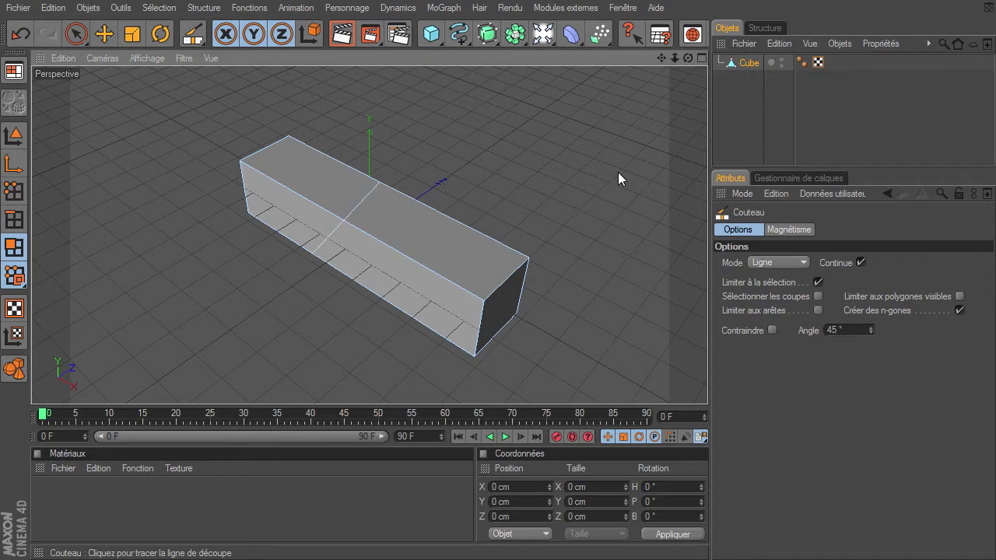
pyautogui.moveTo(688, 57)
pyautogui.mouseDown()
pyautogui.moveTo(708, 385)
pyautogui.moveTo(700, 58)
pyautogui.moveTo(708, 385)
pyautogui.mouseUp()
pyautogui.hotkey('ctrl', 'z')
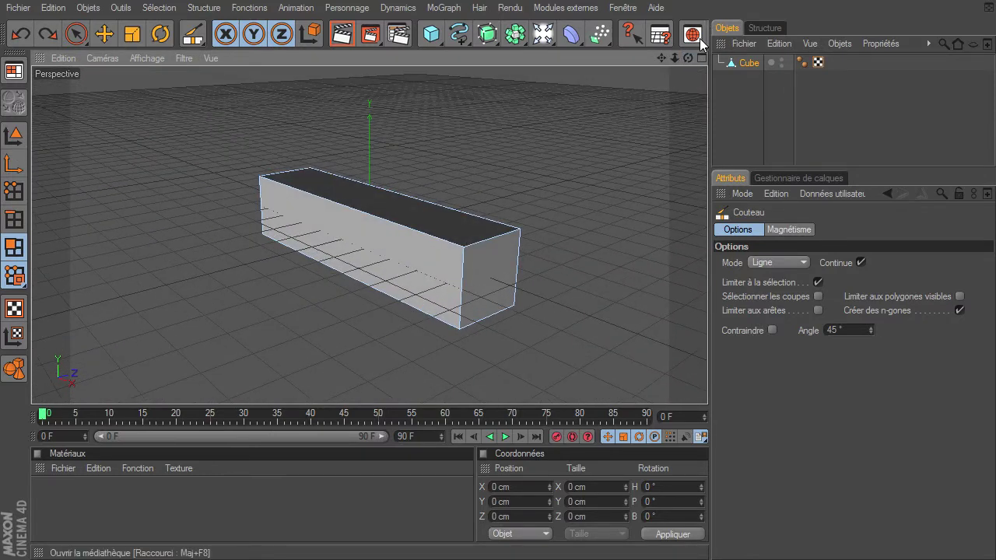
# Step: Set the knife to Boucle (loop) mode in Polygons mode and frame the box's left end
pyautogui.click(799, 264)
pyautogui.click(779, 322)
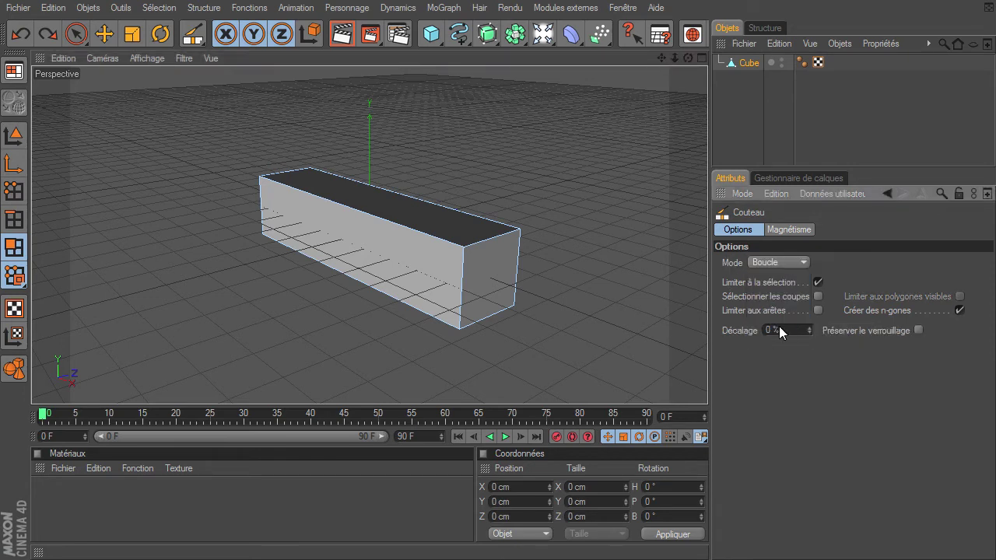
pyautogui.click(17, 249)
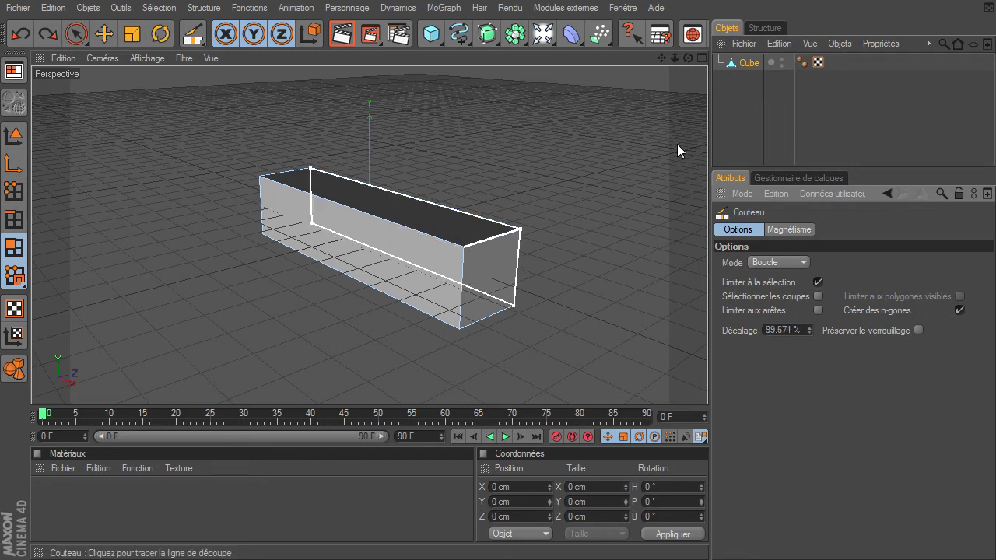
pyautogui.moveTo(688, 61); pyautogui.dragTo(707, 385)
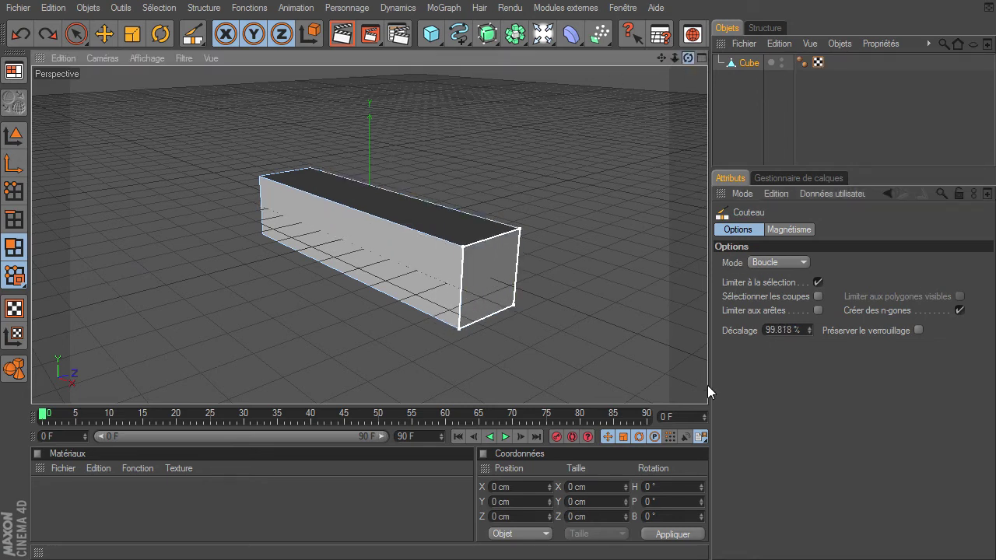
pyautogui.moveTo(676, 60); pyautogui.dragTo(708, 386)
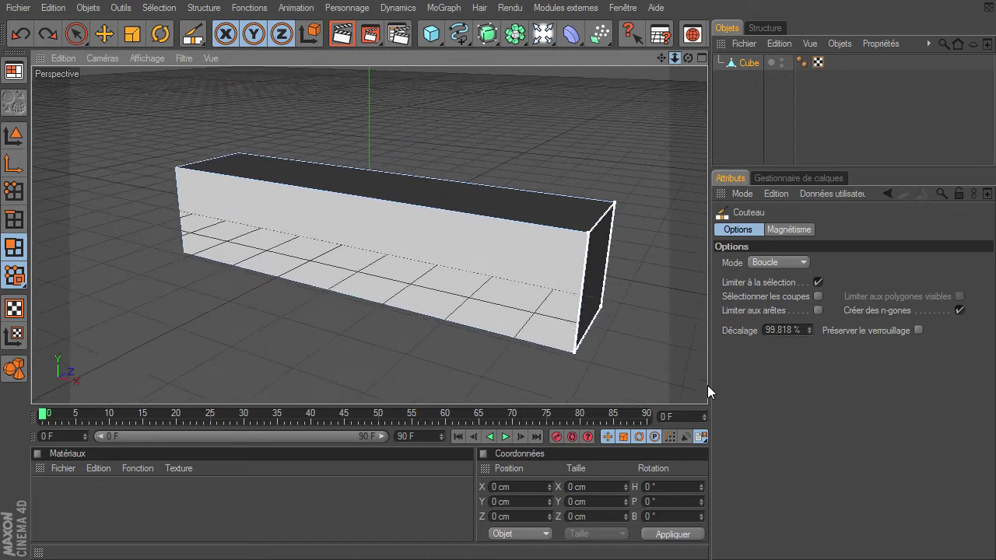
pyautogui.moveTo(661, 59); pyautogui.dragTo(708, 386)
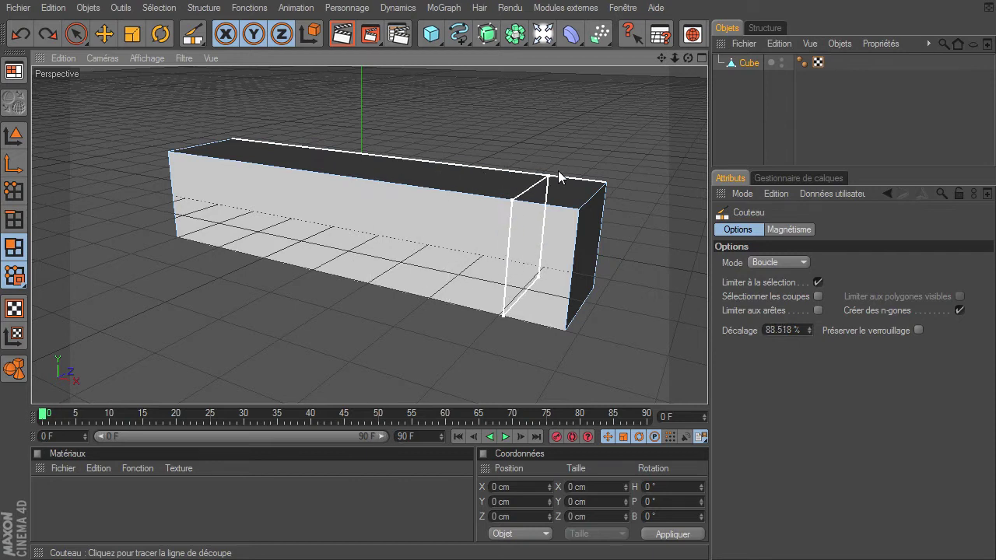
pyautogui.moveTo(689, 57); pyautogui.dragTo(675, 67)
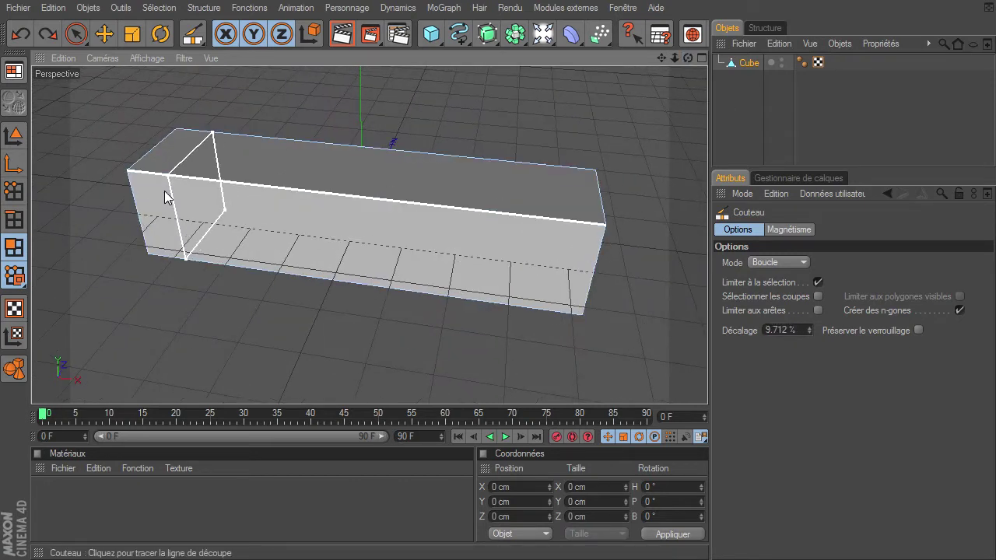
# Step: Cut three vertical edge loops near the box's left end
pyautogui.click(164, 194)
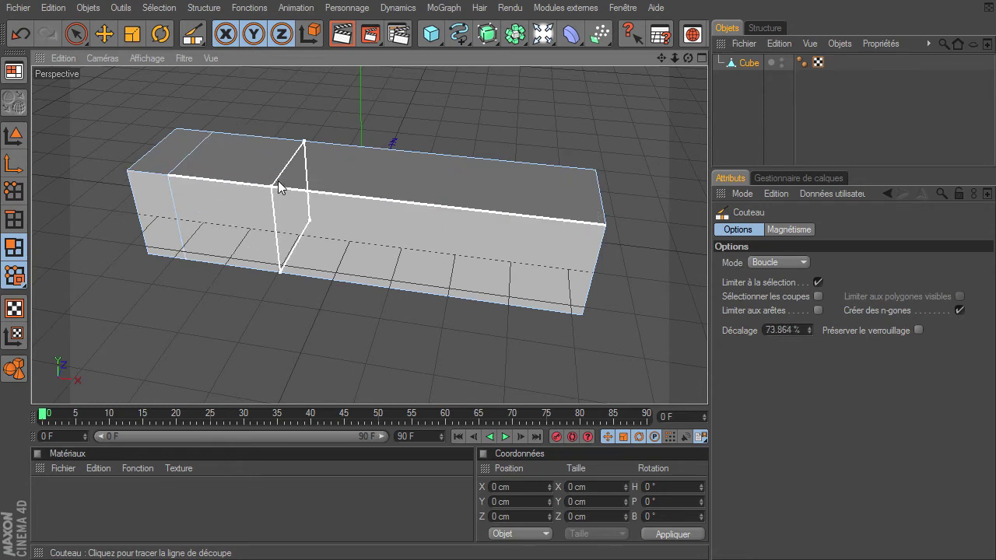
pyautogui.click(256, 190)
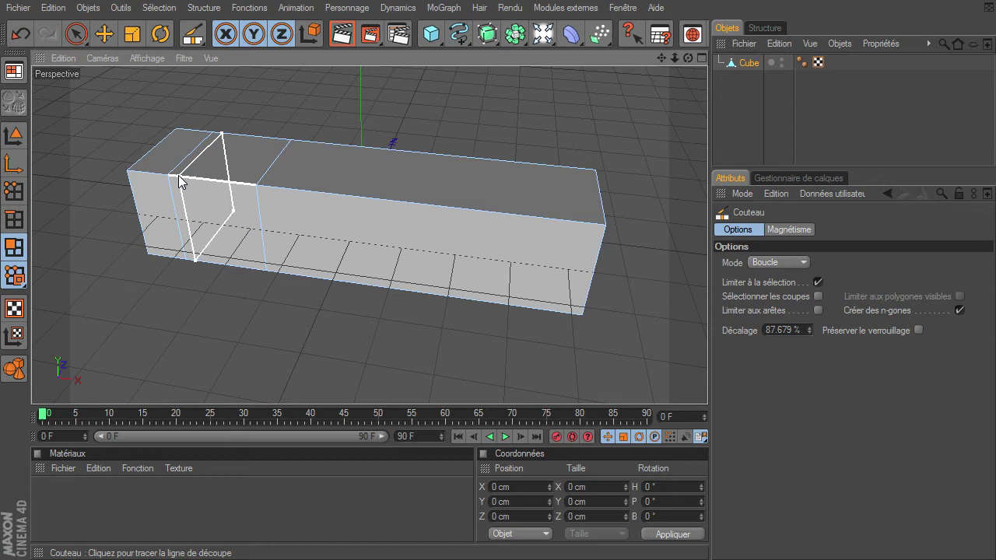
pyautogui.click(245, 189)
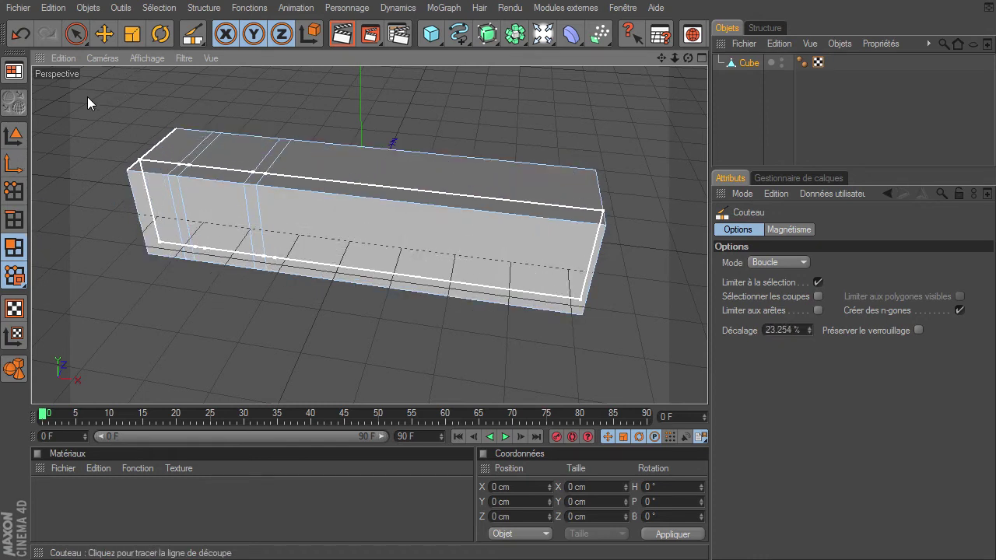
# Step: Select the full face ring near the left end, including the underside, and scale it to about 0.8
pyautogui.click(78, 35)
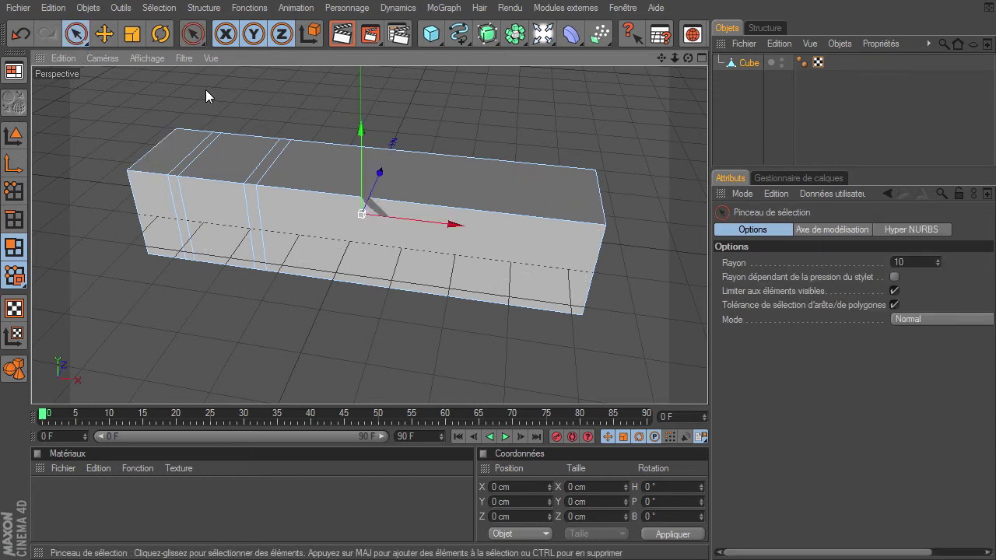
pyautogui.moveTo(215, 150); pyautogui.dragTo(224, 282)
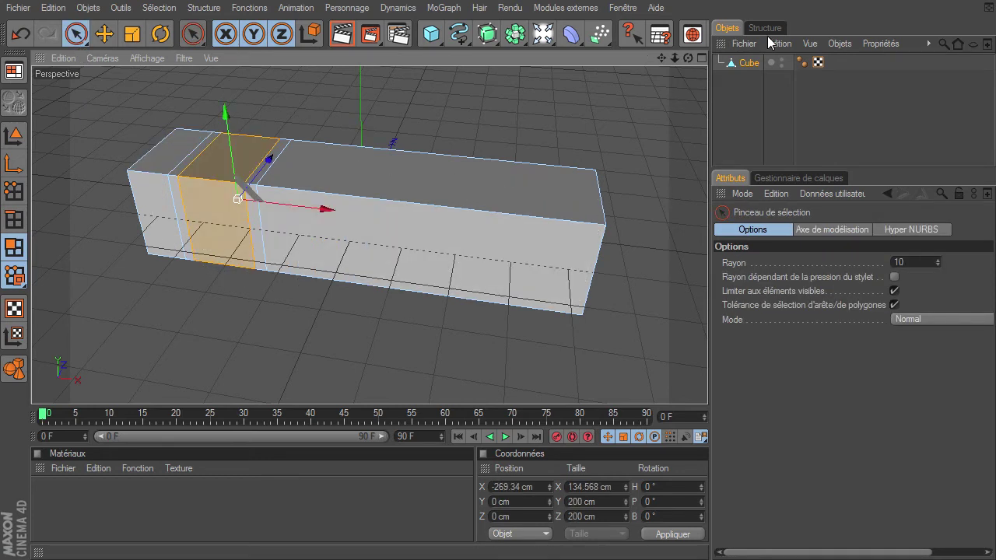
pyautogui.moveTo(690, 60); pyautogui.dragTo(708, 385)
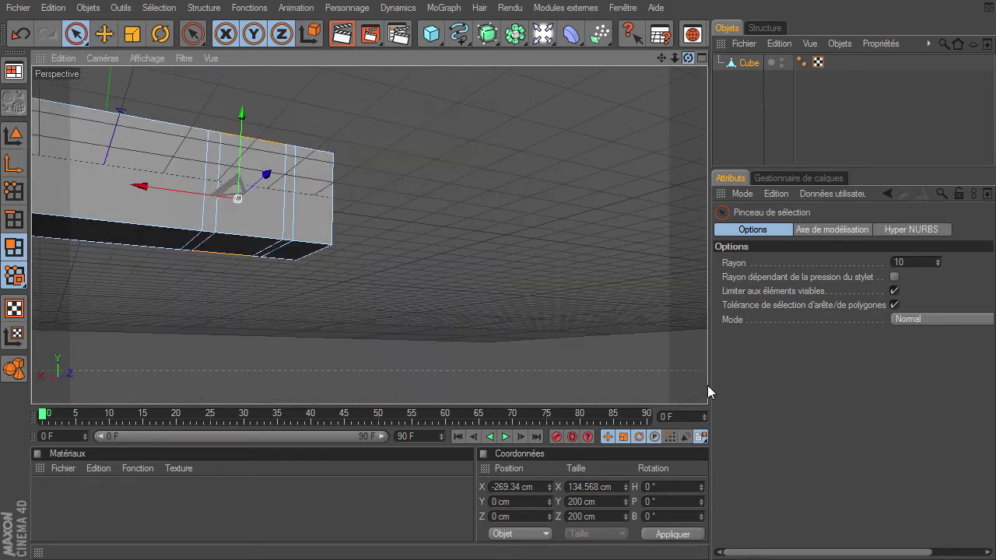
pyautogui.keyDown('alt'); pyautogui.moveTo(708, 386); pyautogui.dragTo(249, 215); pyautogui.keyUp('alt')
pyautogui.click(248, 215)
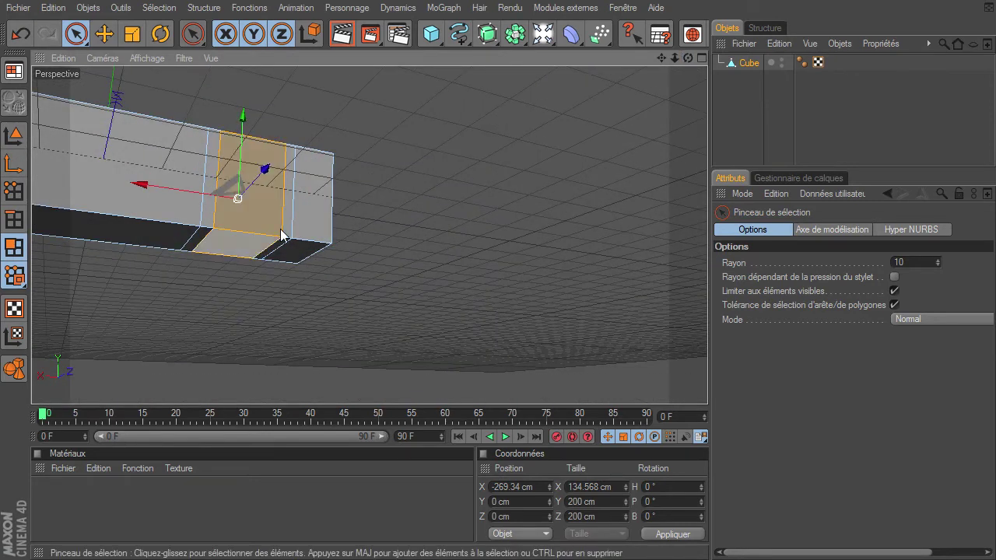
pyautogui.moveTo(688, 59); pyautogui.dragTo(707, 385)
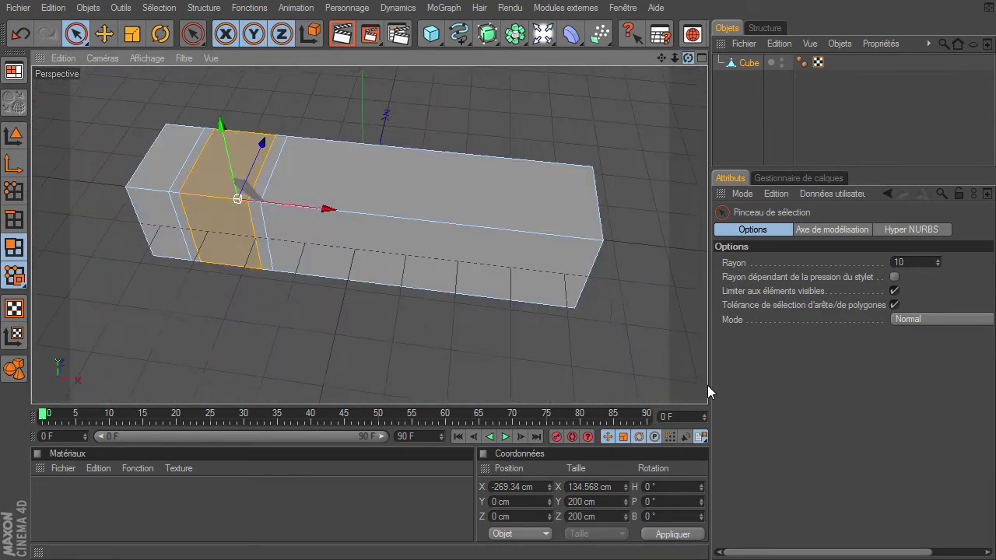
pyautogui.click(132, 33)
pyautogui.moveTo(239, 201); pyautogui.dragTo(702, 386)
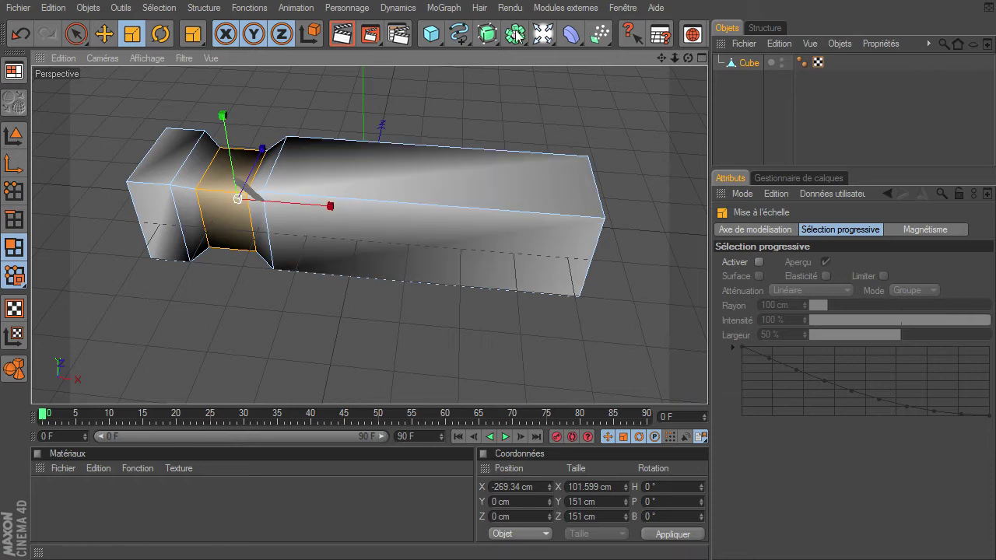
# Step: Place the Cube under a new Hyper NURBS to round it, then add a Cylinder primitive
pyautogui.keyDown('alt'); pyautogui.click(487, 34); pyautogui.keyUp('alt')
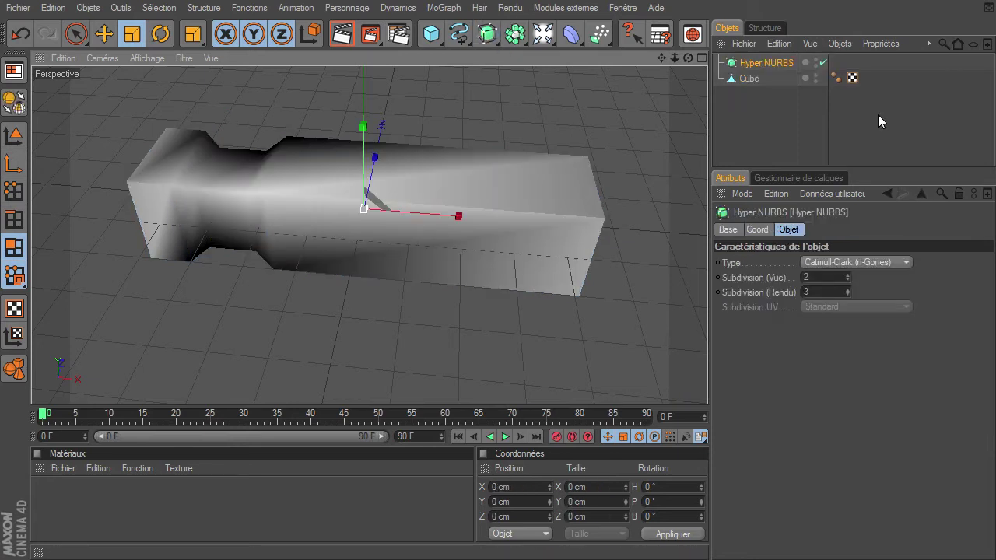
pyautogui.click(747, 79)
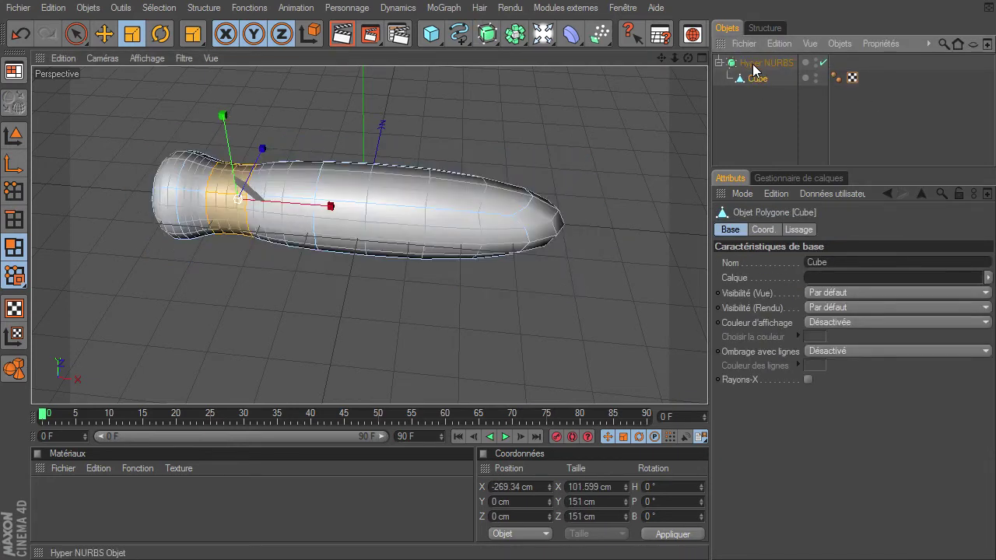
pyautogui.click(757, 125)
pyautogui.moveTo(688, 58); pyautogui.dragTo(668, 58)
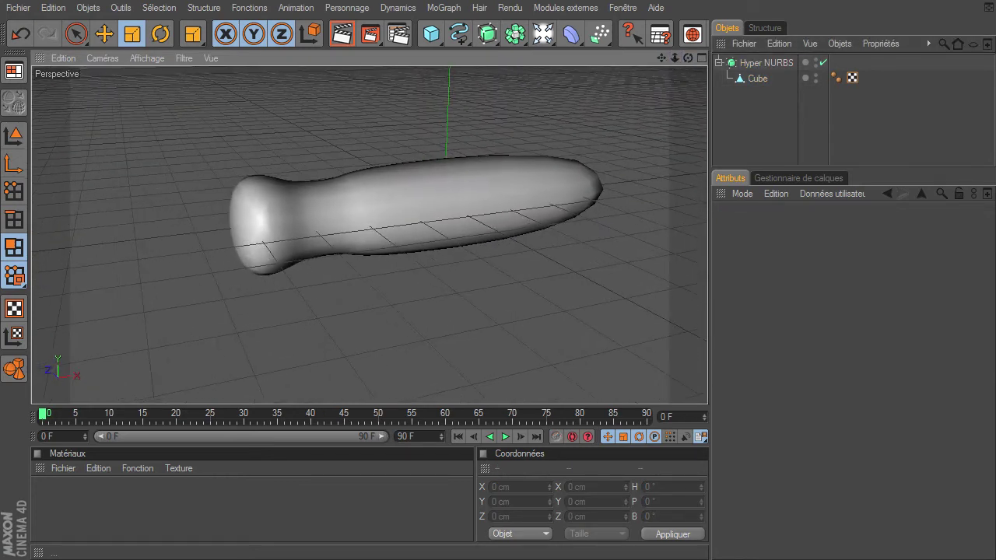
pyautogui.moveTo(431, 34)
pyautogui.mouseDown()
pyautogui.moveTo(691, 77)
pyautogui.moveTo(781, 51)
pyautogui.mouseUp()
# Step: Orient the cylinder along +X with Rayon 20 and Hauteur 500
pyautogui.click(830, 336)
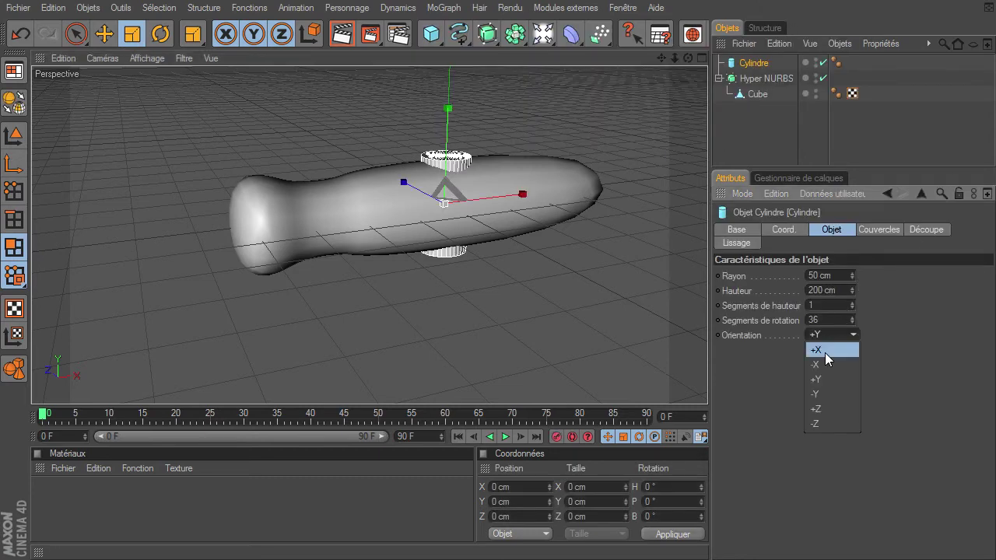
pyautogui.click(825, 355)
pyautogui.click(830, 274)
pyautogui.write('20')
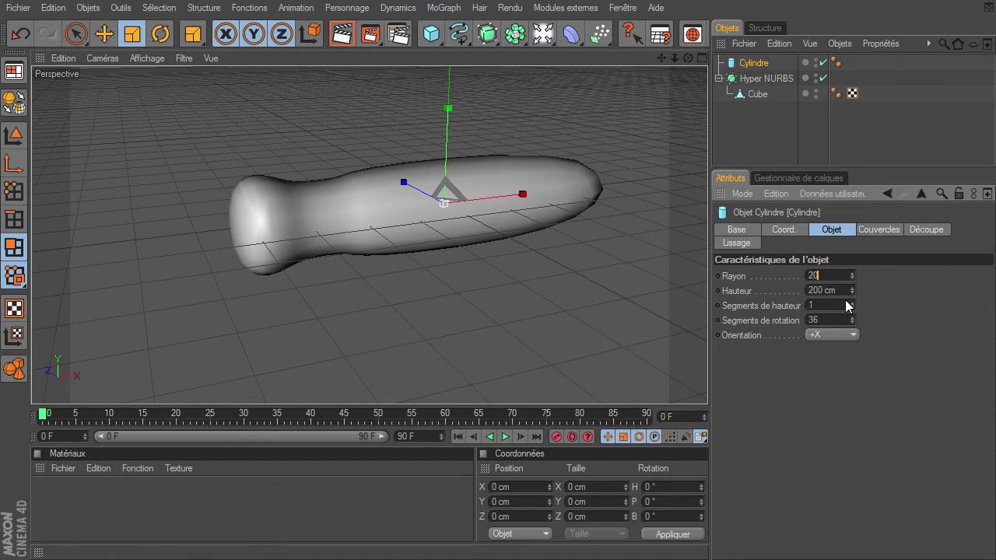
pyautogui.write('500')
# Step: Move the cylinder along X to about -600 cm so it protrudes from the handle's end
pyautogui.click(14, 135)
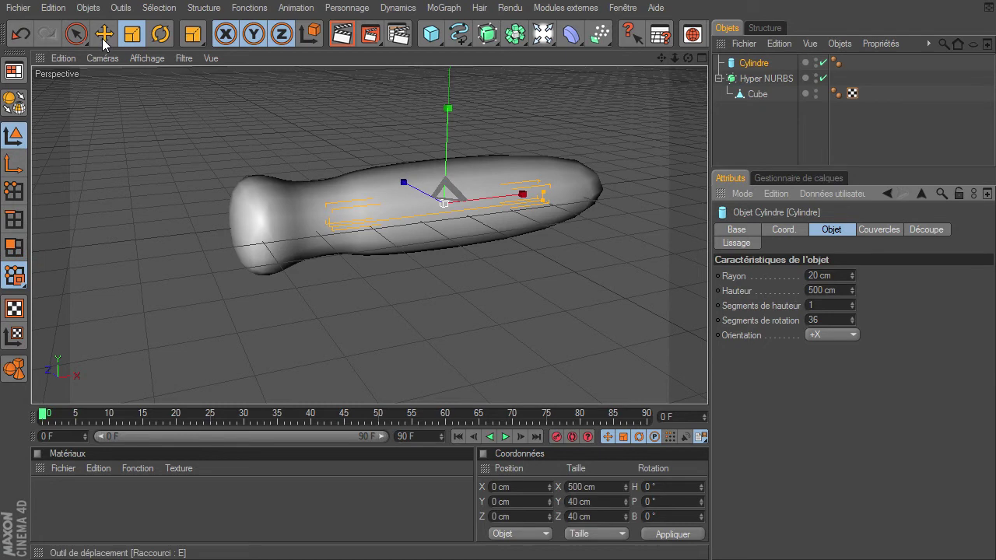
pyautogui.click(78, 37)
pyautogui.moveTo(509, 193); pyautogui.dragTo(228, 229)
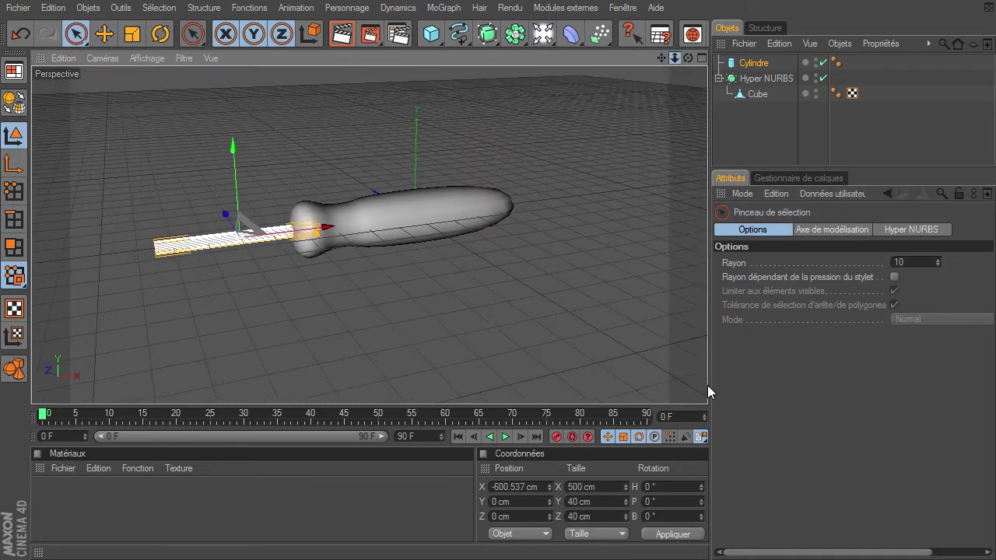
pyautogui.click(655, 133)
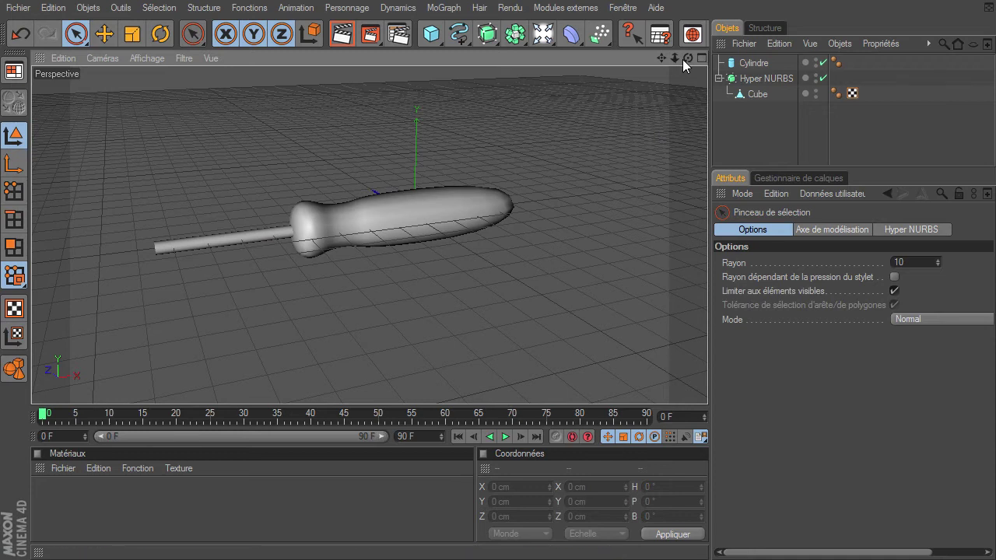
pyautogui.moveTo(683, 59); pyautogui.dragTo(746, 52)
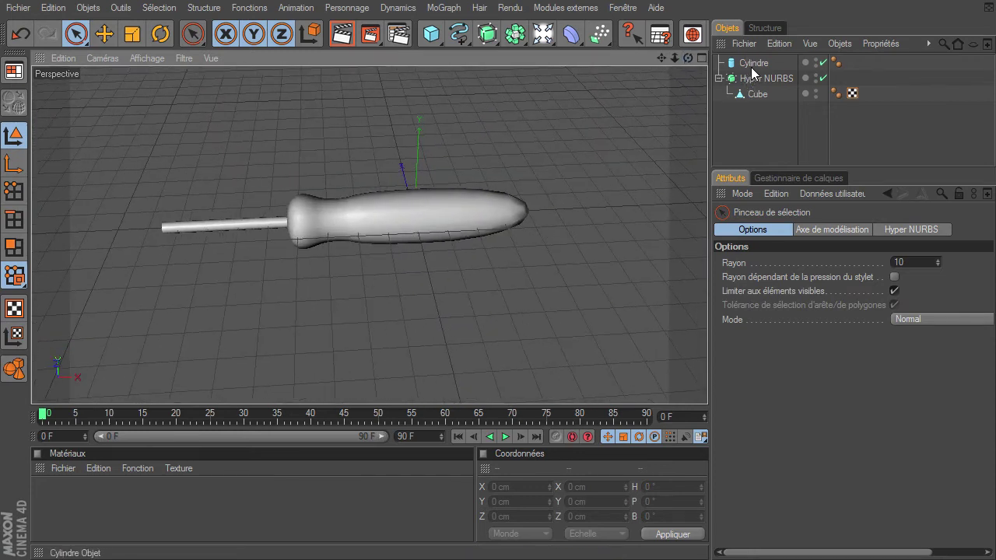
pyautogui.click(754, 94)
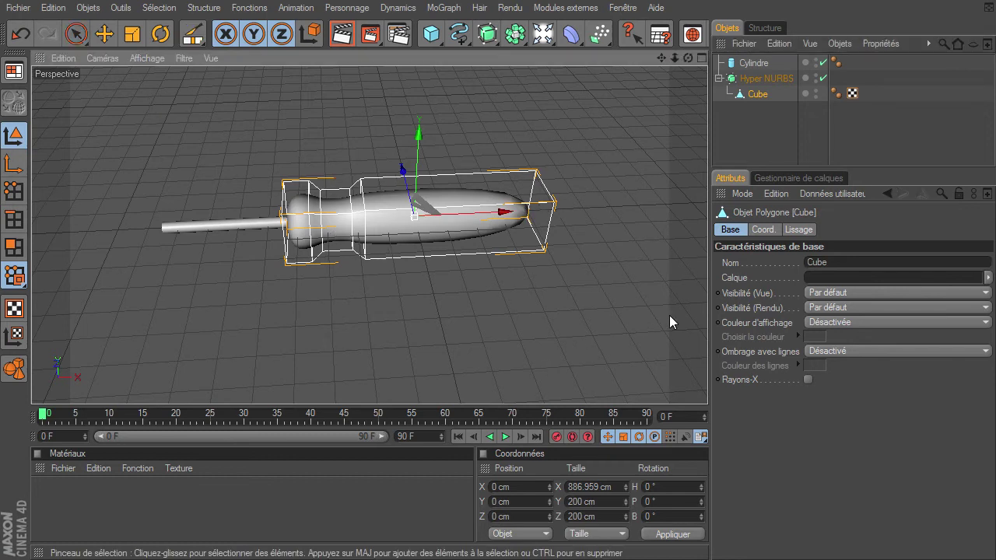
# Step: Cut loops with the K knife near the cage's far end and where the handle widens
pyautogui.press('k')
pyautogui.click(14, 249)
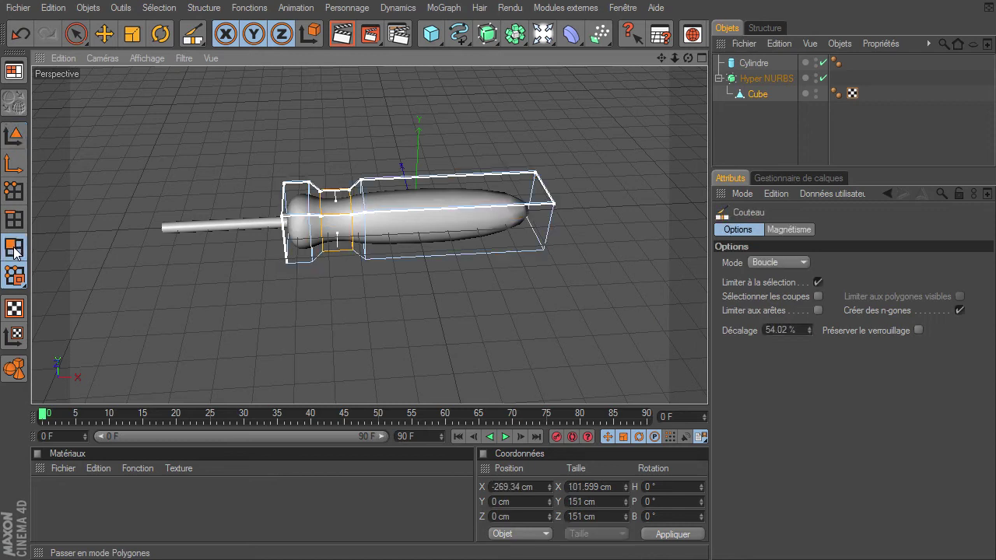
pyautogui.click(545, 206)
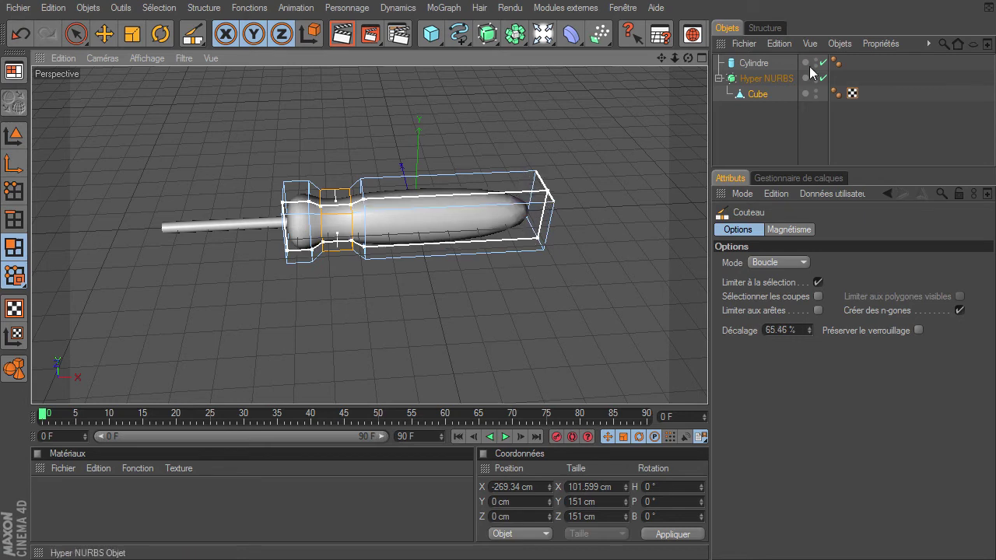
pyautogui.click(744, 94)
pyautogui.scroll(5, 234, 214)
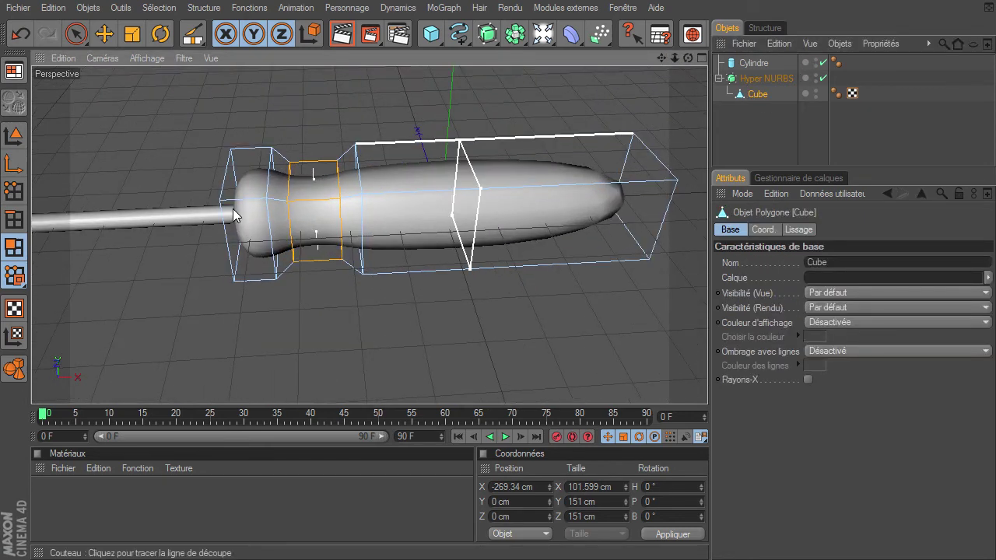
pyautogui.click(376, 309)
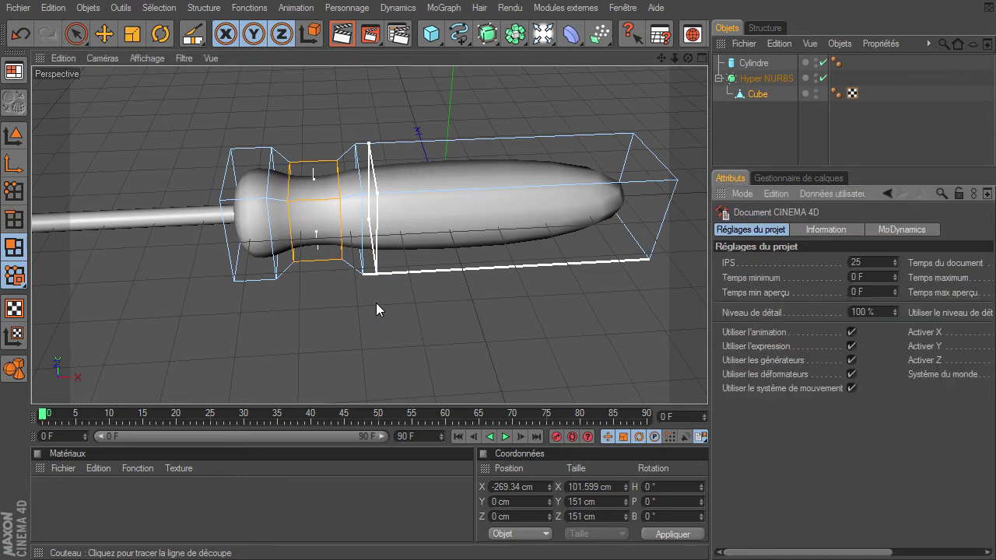
pyautogui.click(159, 8)
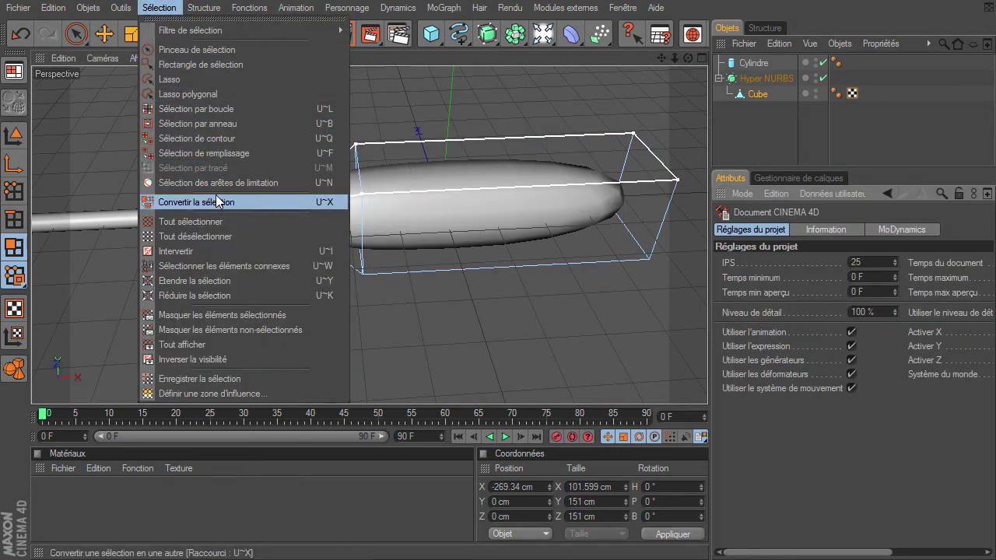
# Step: Deselect all, then cut loops near the shaft end, across mid-grip, and lengthwise along the handle
pyautogui.click(206, 236)
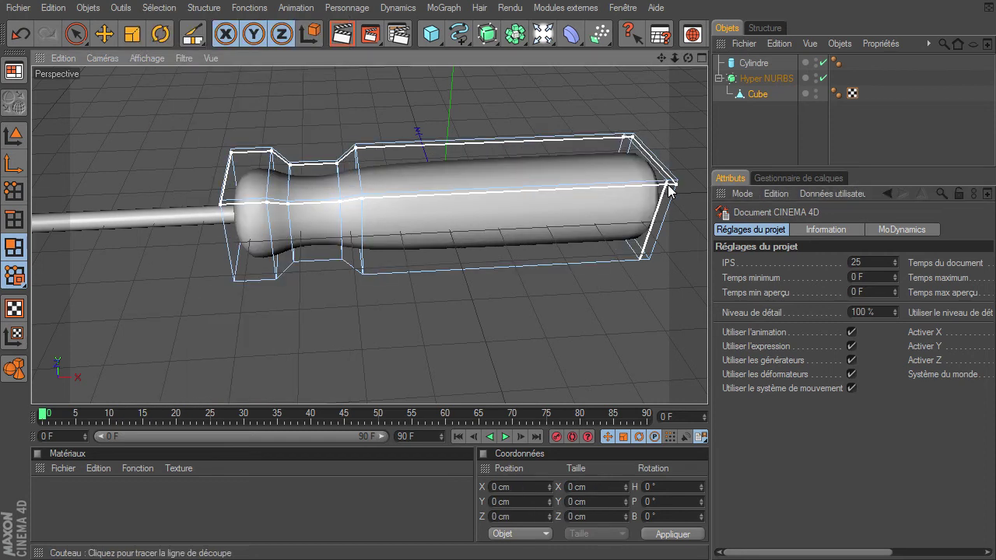
pyautogui.moveTo(689, 58)
pyautogui.mouseDown()
pyautogui.moveTo(708, 385)
pyautogui.moveTo(162, 204)
pyautogui.mouseUp()
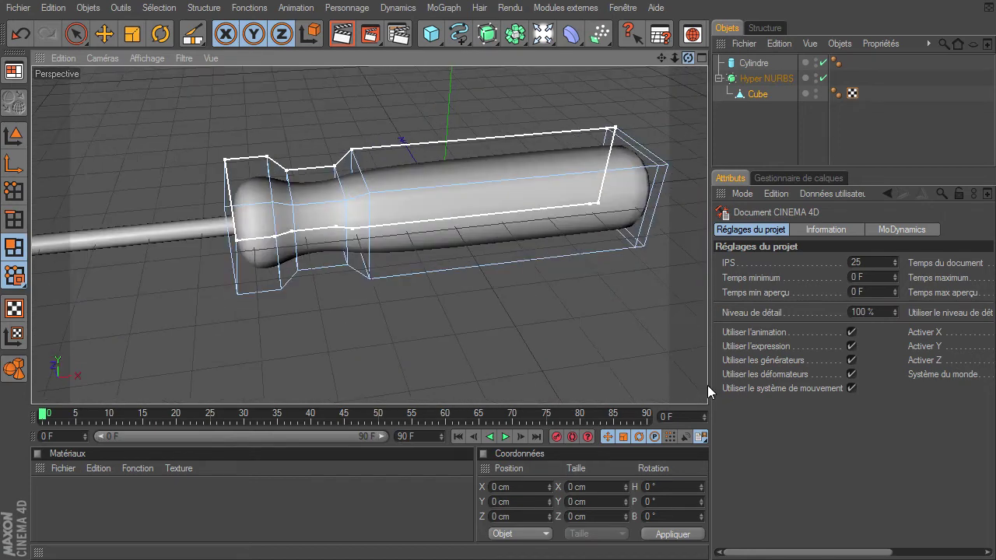
pyautogui.click(233, 209)
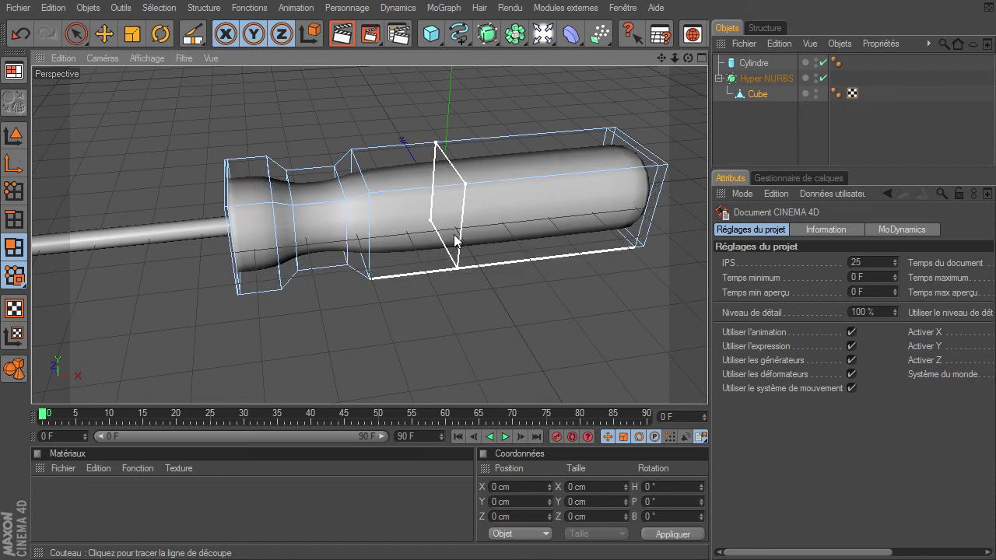
pyautogui.click(500, 189)
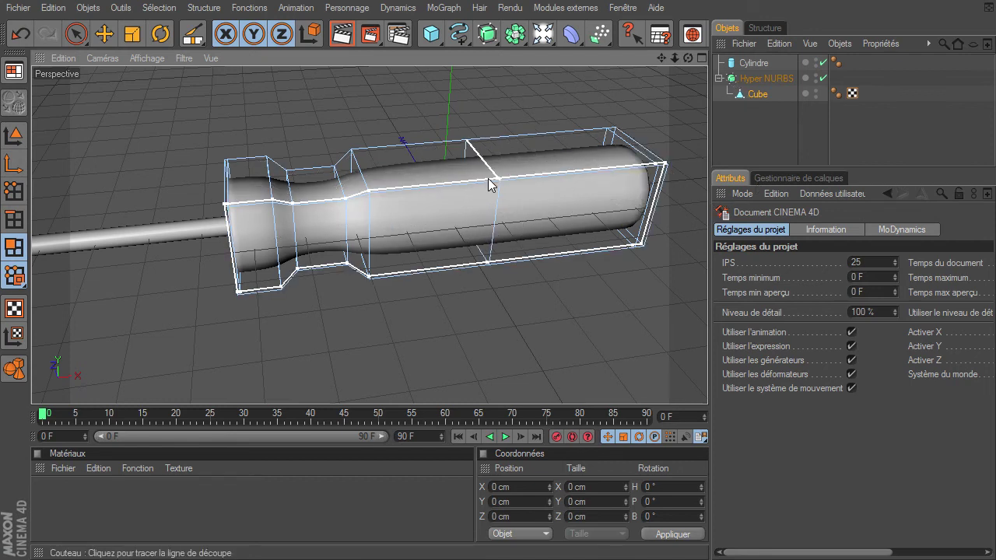
pyautogui.click(492, 230)
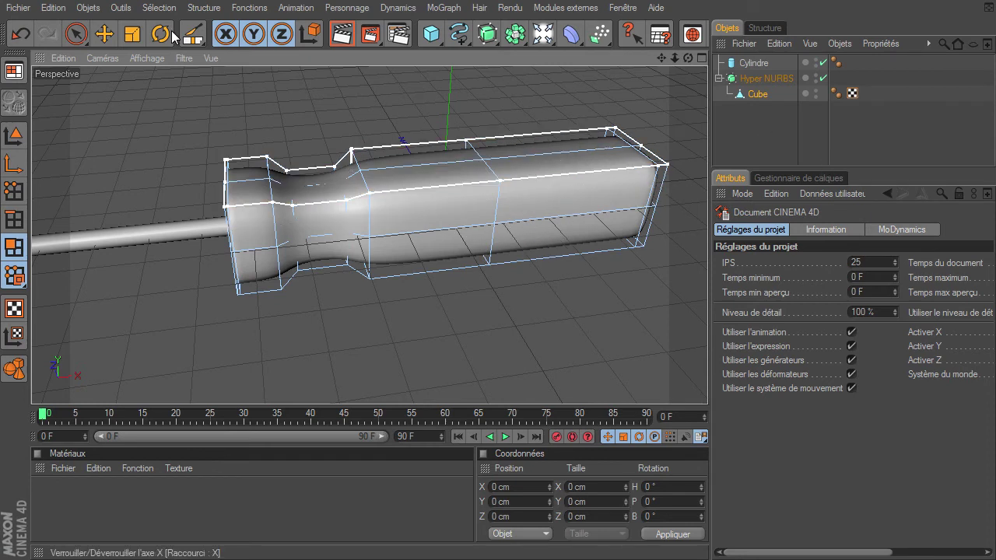
# Step: Return to Live Selection in Model mode, clear the selection, and orbit to a side view
pyautogui.click(75, 34)
pyautogui.click(14, 135)
pyautogui.click(111, 133)
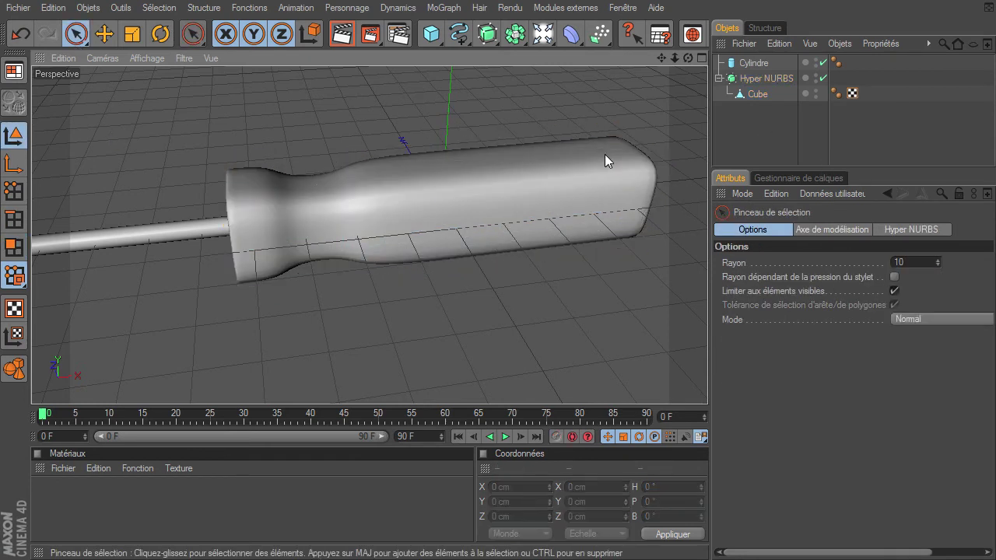
pyautogui.moveTo(688, 57)
pyautogui.mouseDown()
pyautogui.moveTo(708, 385)
pyautogui.moveTo(683, 381)
pyautogui.moveTo(708, 386)
pyautogui.mouseUp()
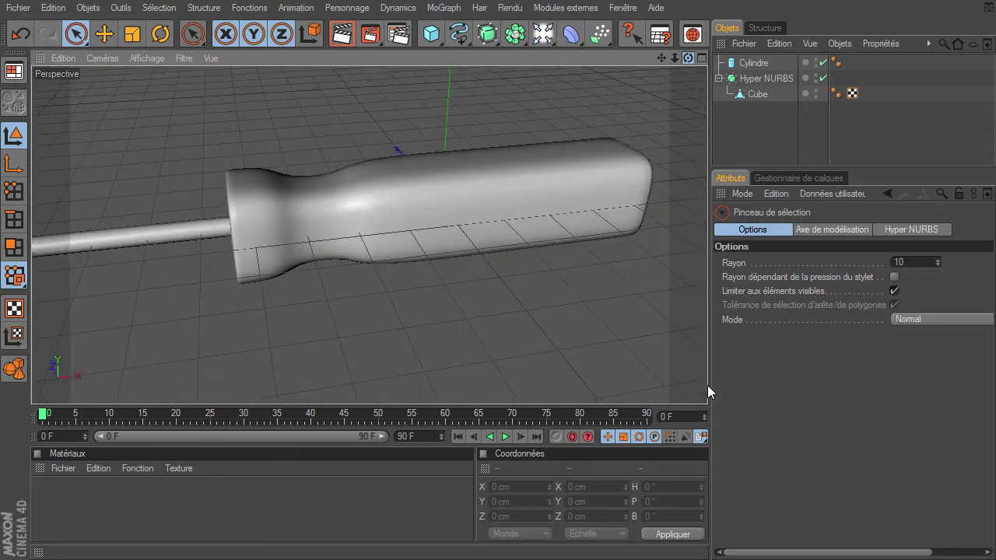